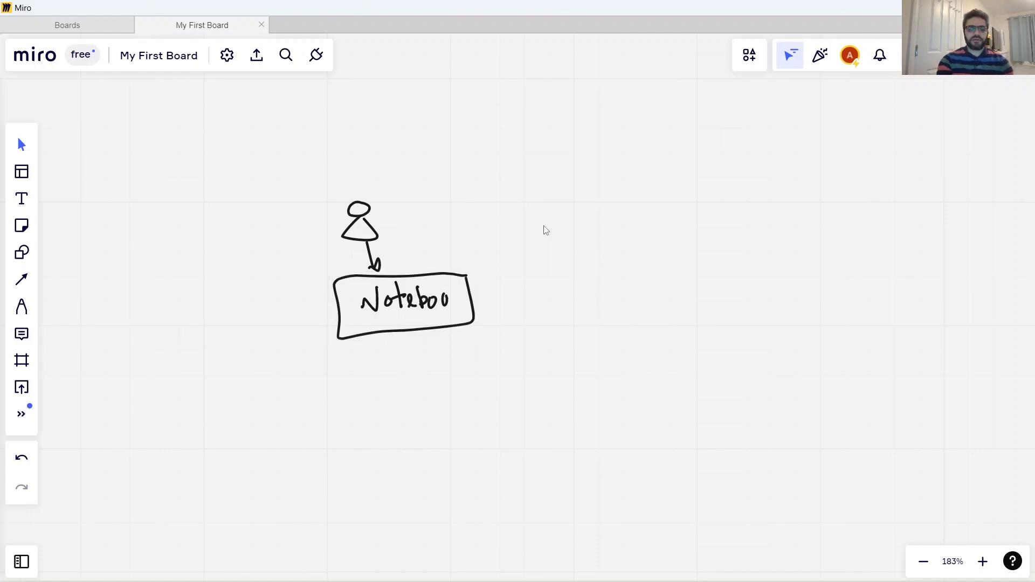
Handwrite the label "Prod" below the "dev" label, undoing the first attempt and writing it again.
scroll(545, 230, "left", 2)
scroll(546, 230, "down", 1)
scroll(546, 230, "left", 2)
scroll(545, 230, "down", 1)
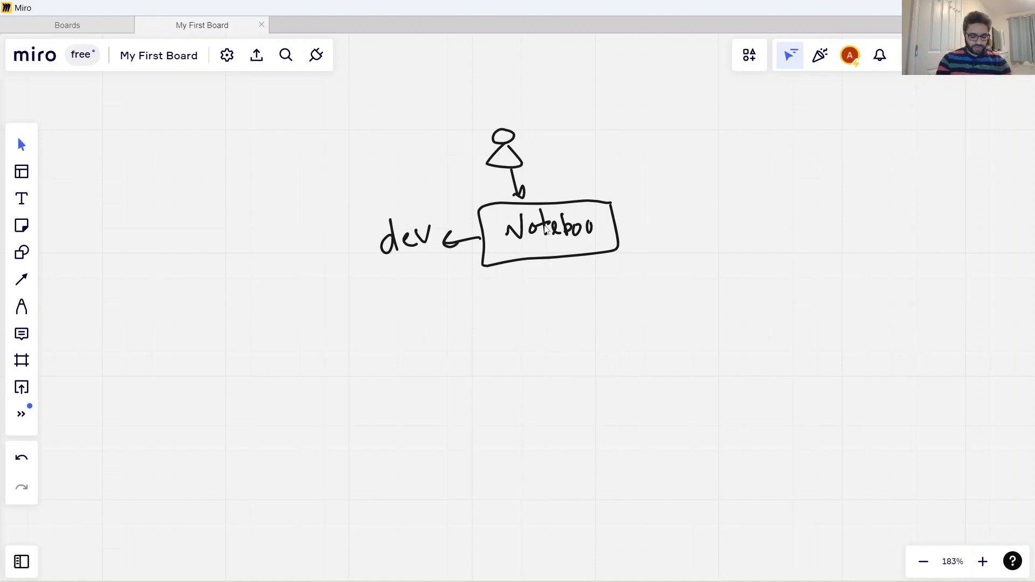
mouse_move(390, 437)
left_mouse_down()
mouse_move(401, 415)
mouse_move(429, 403)
mouse_move(459, 432)
left_mouse_up()
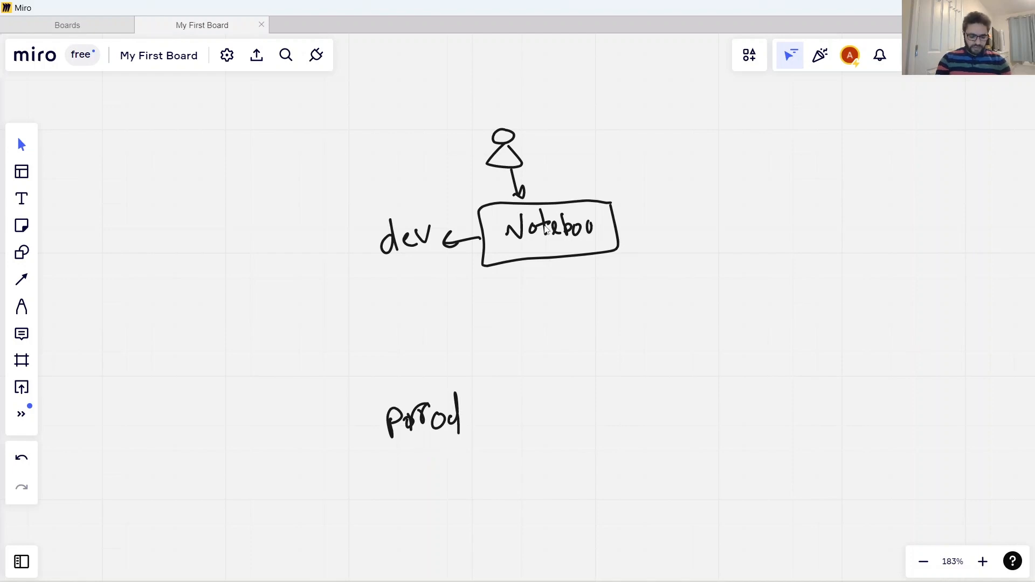
key("ctrl+z")
mouse_move(391, 413)
left_mouse_down()
mouse_move(392, 441)
mouse_move(393, 424)
left_mouse_up()
mouse_move(410, 430)
left_mouse_down()
mouse_move(417, 408)
mouse_move(439, 427)
left_mouse_up()
left_click_drag(441, 395, 441, 430)
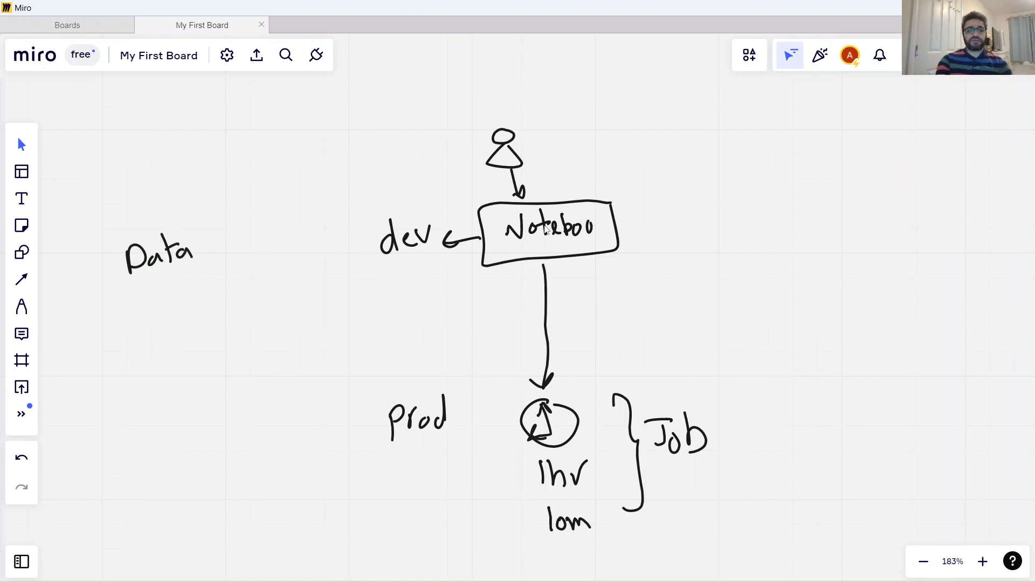
Handwrite "Stream" beneath the second arrow branching from "Data", beside the "Batch" label.
scroll(544, 229, "left", 2)
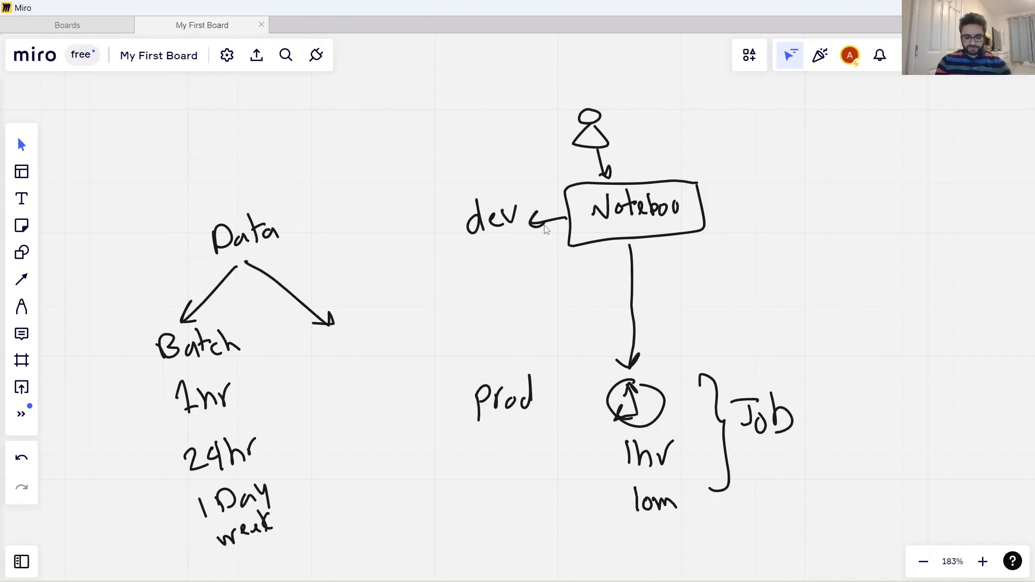
mouse_move(312, 345)
left_mouse_down()
mouse_move(303, 365)
mouse_move(331, 347)
left_mouse_up()
mouse_move(326, 362)
left_mouse_down()
mouse_move(338, 350)
mouse_move(346, 357)
left_mouse_up()
left_click_drag(348, 360, 359, 346)
left_click_drag(357, 354, 382, 343)
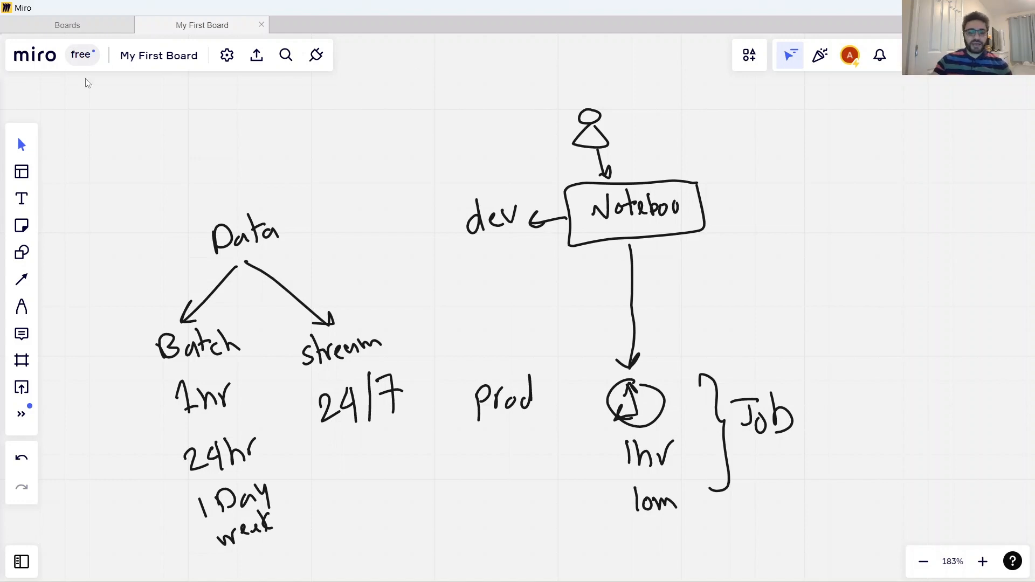
Switch to Databricks in Chrome and view the available environments, staying in Data Science & Engineering.
mouse_move(653, 581)
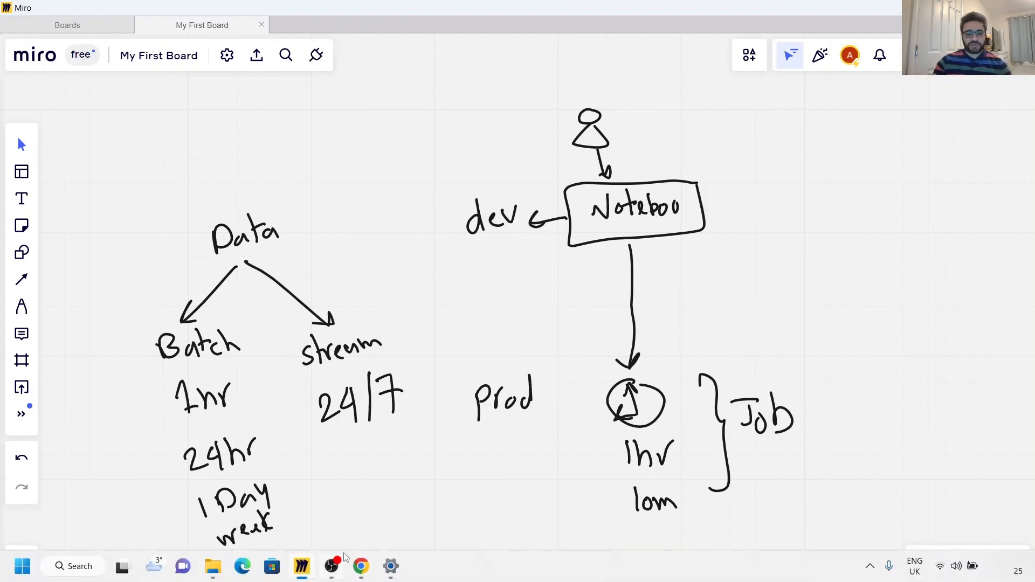
mouse_move(360, 575)
left_click(356, 491)
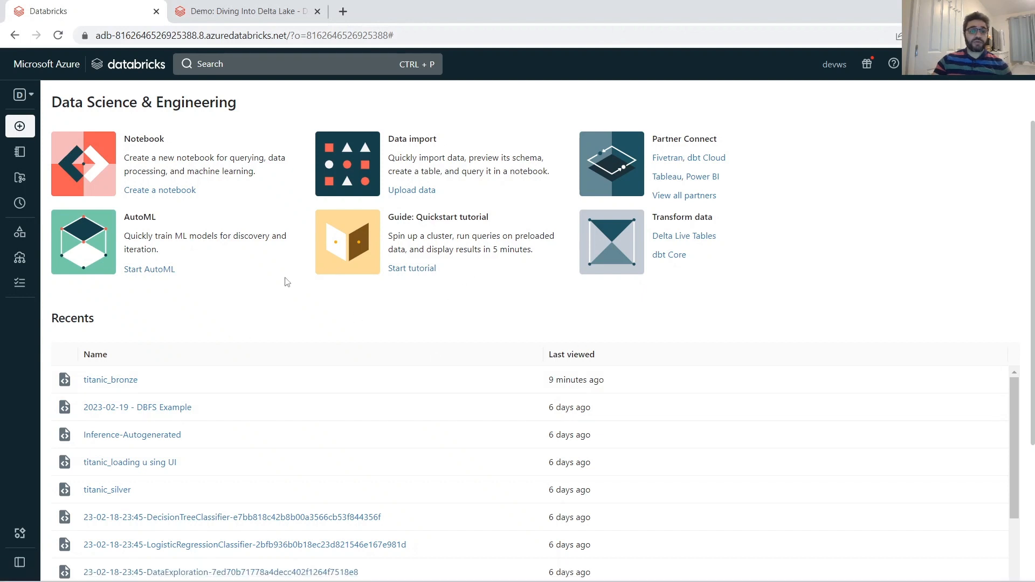
left_click(33, 96)
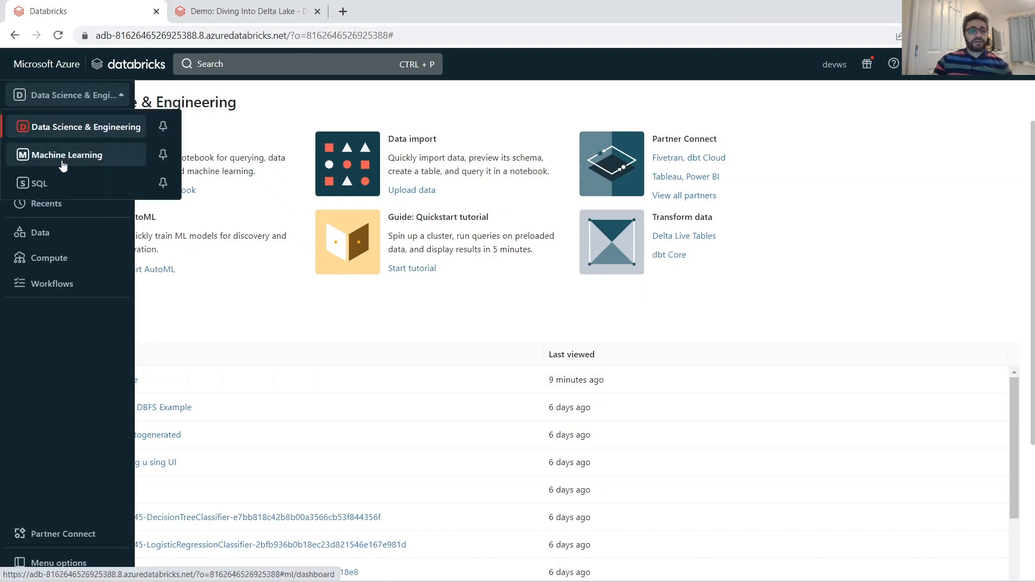
left_click(204, 314)
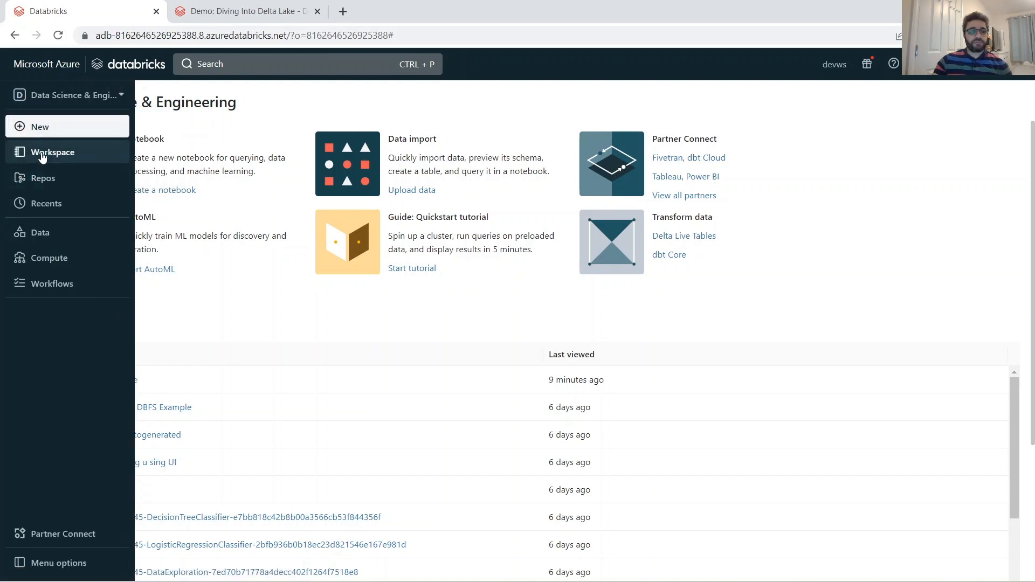
Open the titanic_bronze notebook from the titanic folder in the home workspace and look through its cells.
left_click(39, 153)
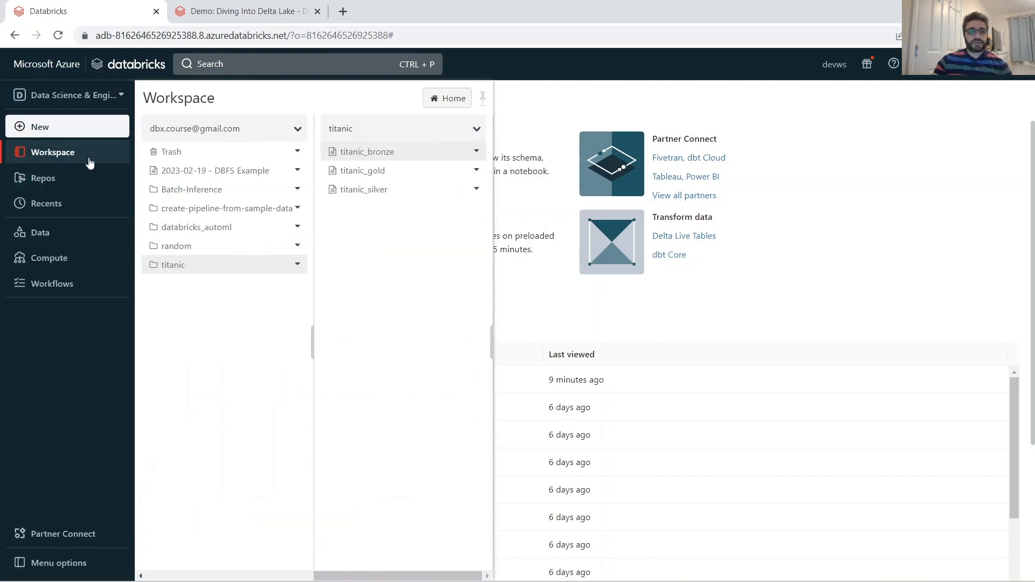
left_click(453, 99)
left_click(353, 265)
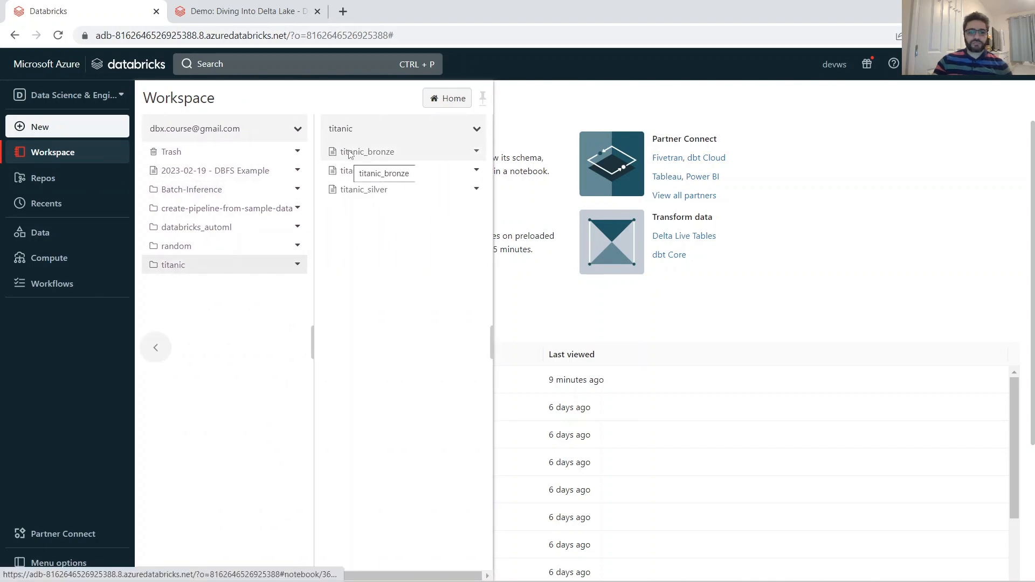
left_click(347, 156)
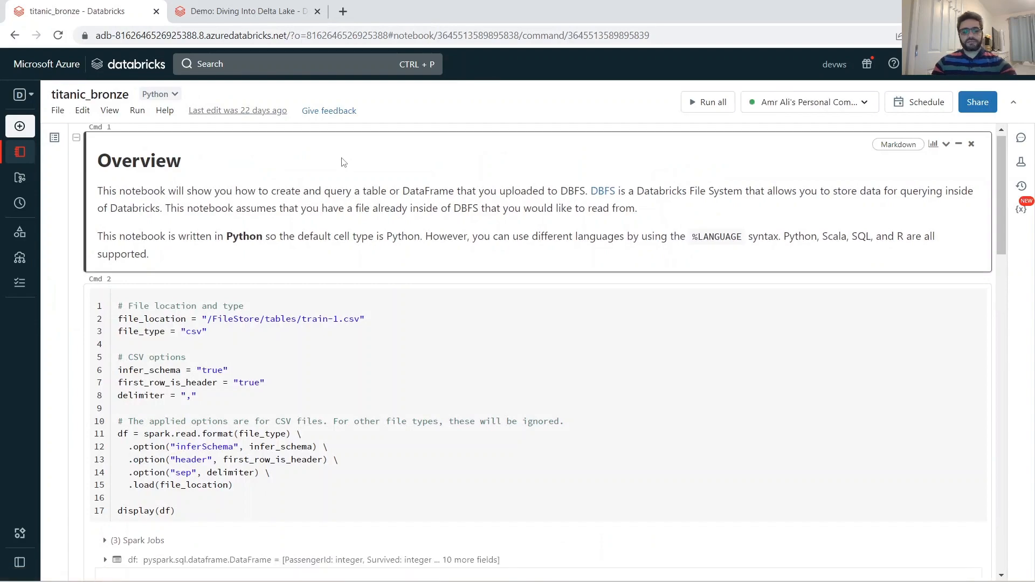
scroll(395, 195, "down", 20)
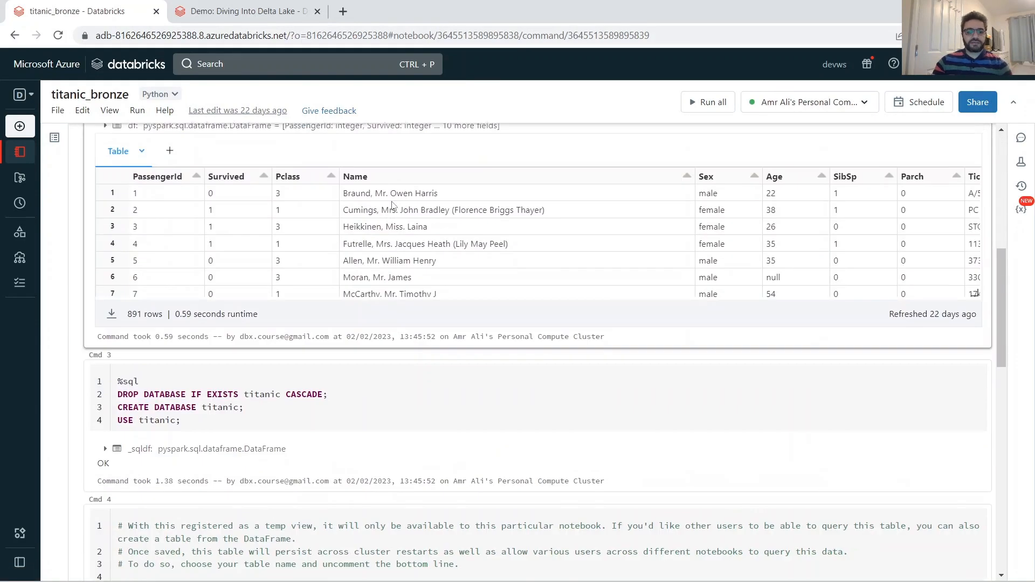
scroll(376, 211, "up", 15)
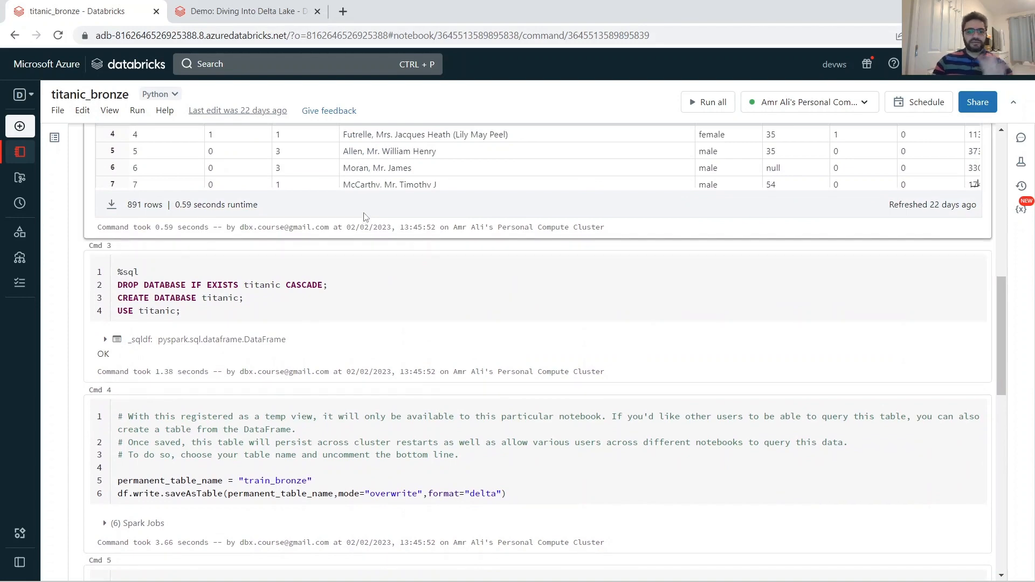
scroll(365, 217, "up", 10)
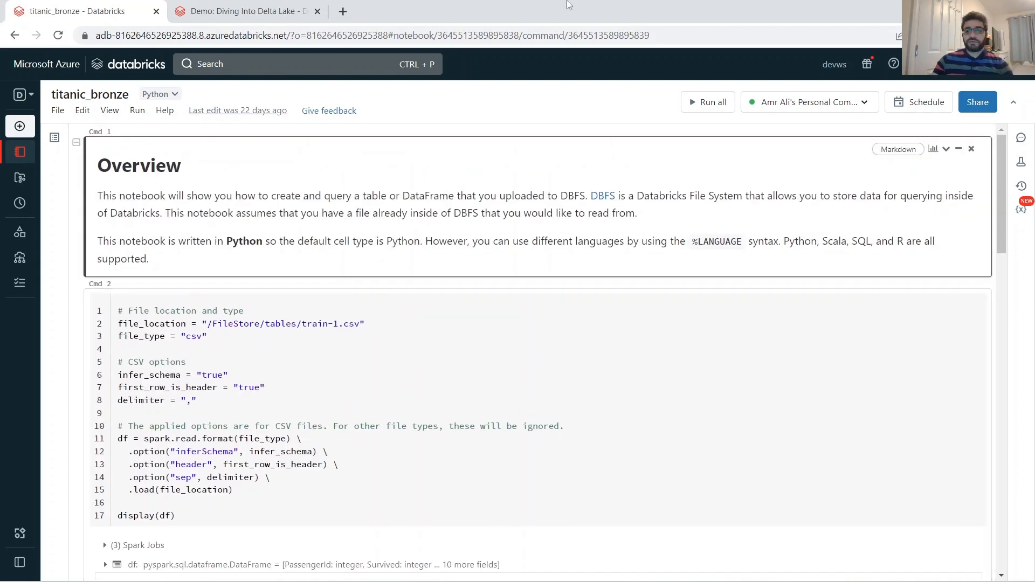
Examine the repeat interval and cluster options for scheduling the titanic_bronze notebook, leaving without creating a schedule.
left_click(919, 104)
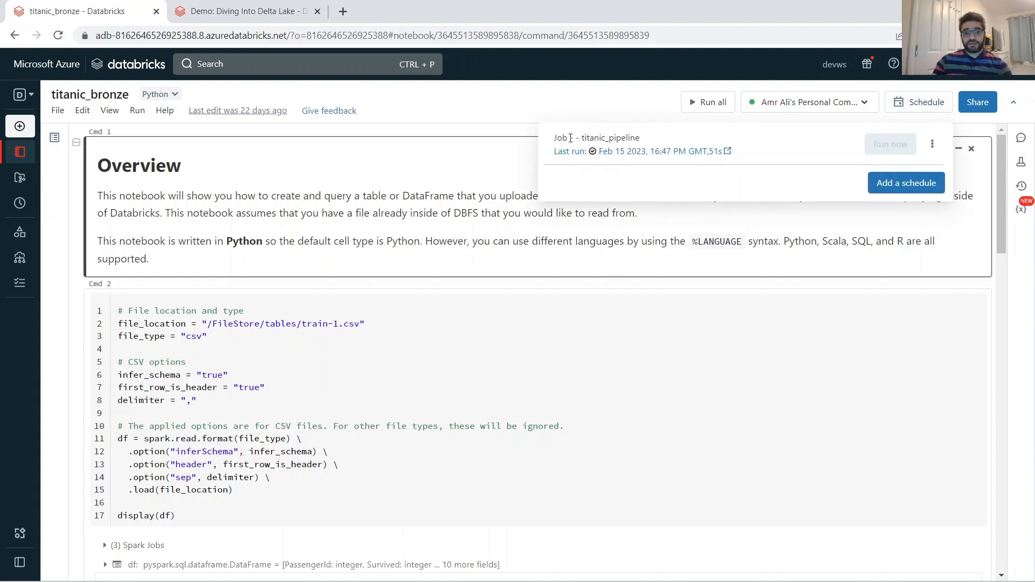
left_click(906, 183)
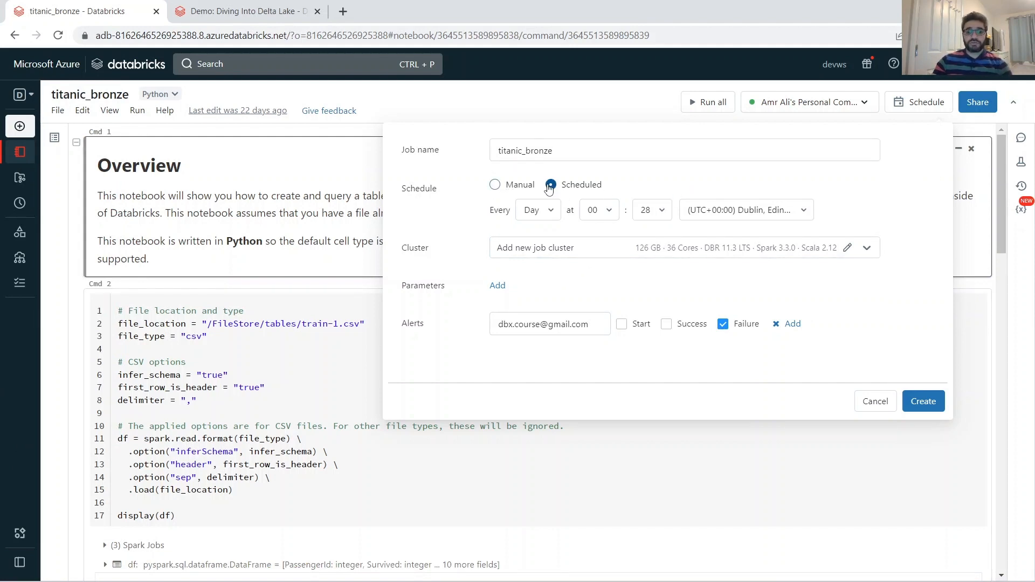
left_click(556, 145)
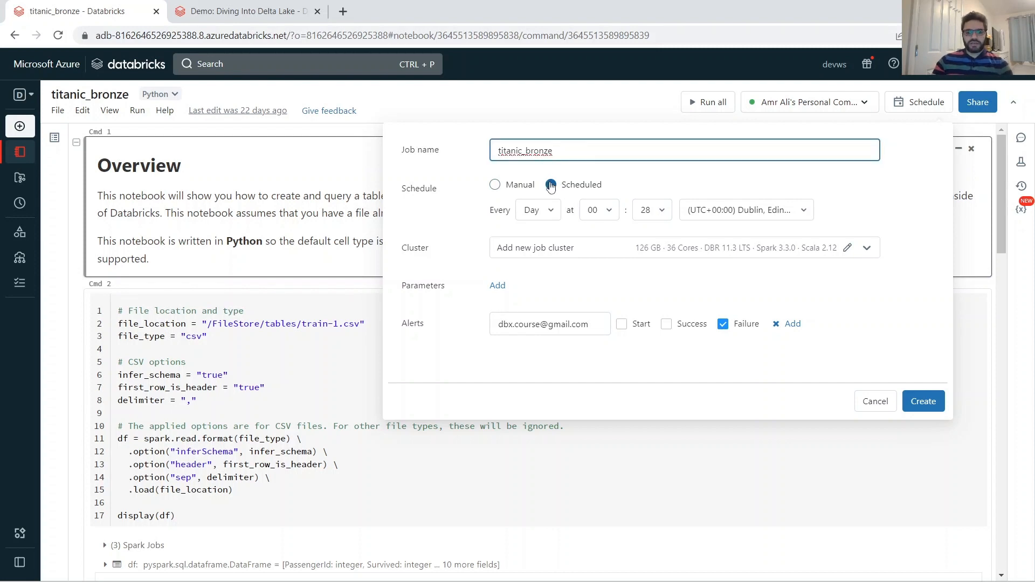
left_click(524, 216)
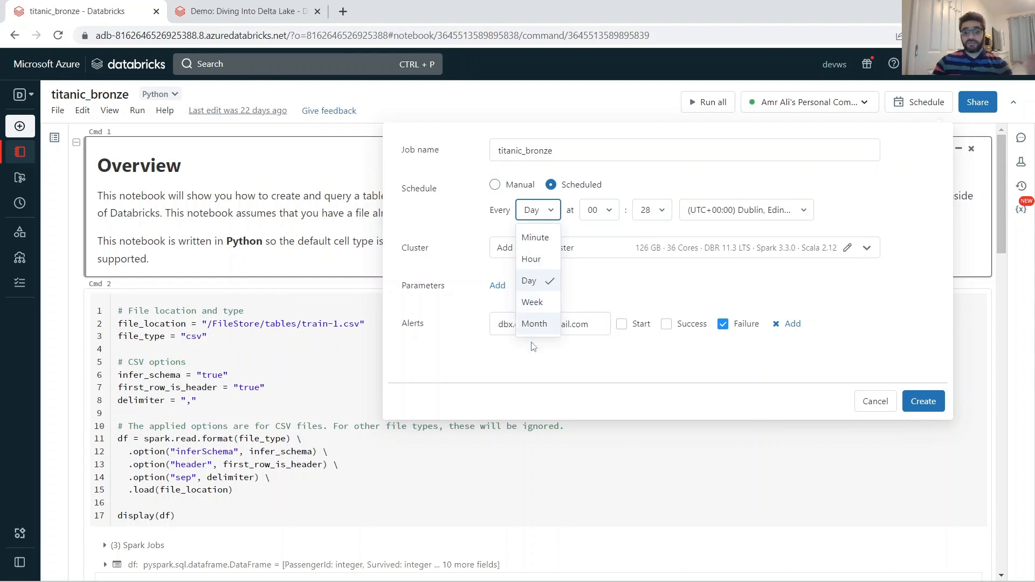
left_click(529, 282)
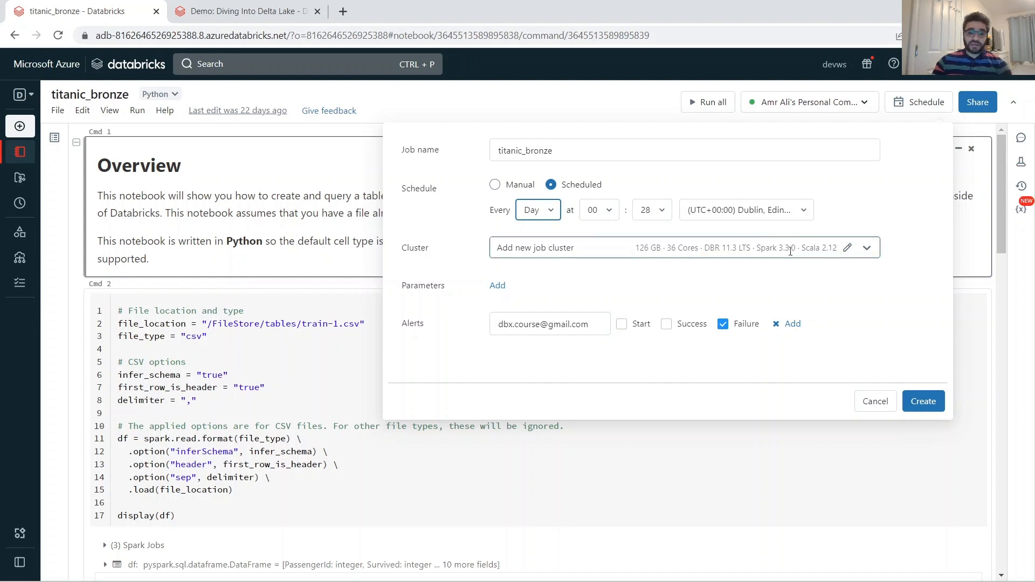
left_click(790, 250)
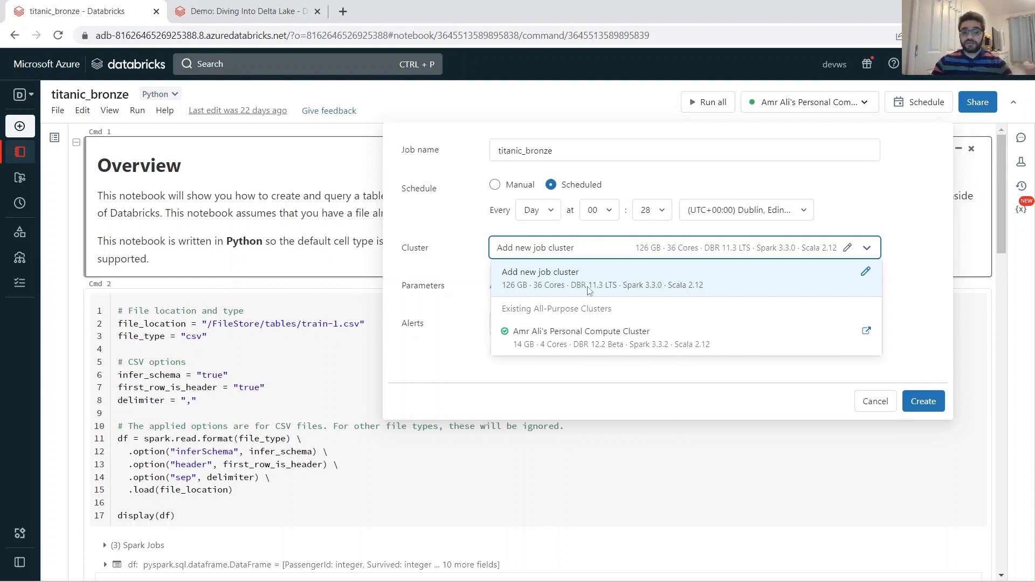
left_click(555, 276)
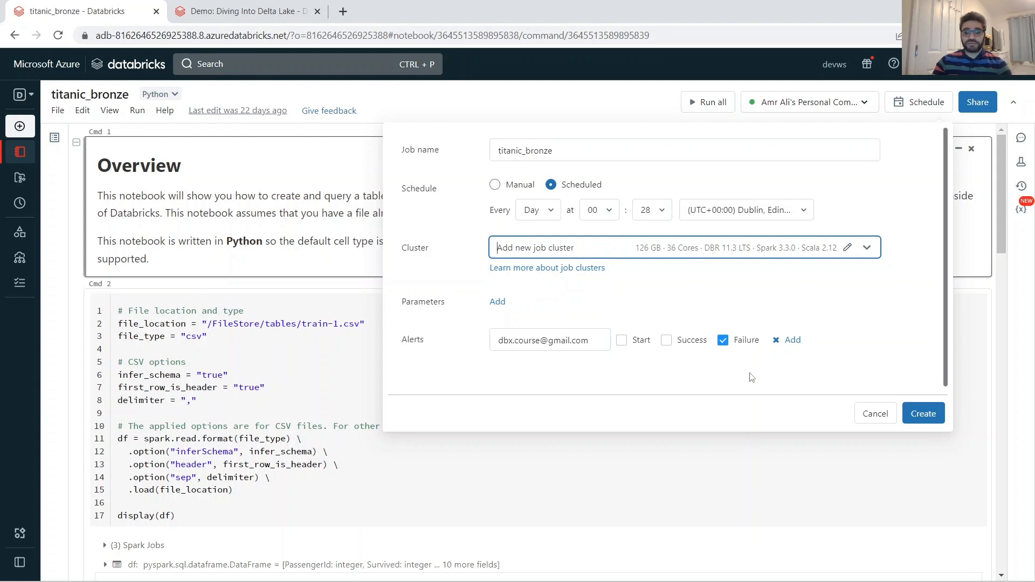
left_click(874, 414)
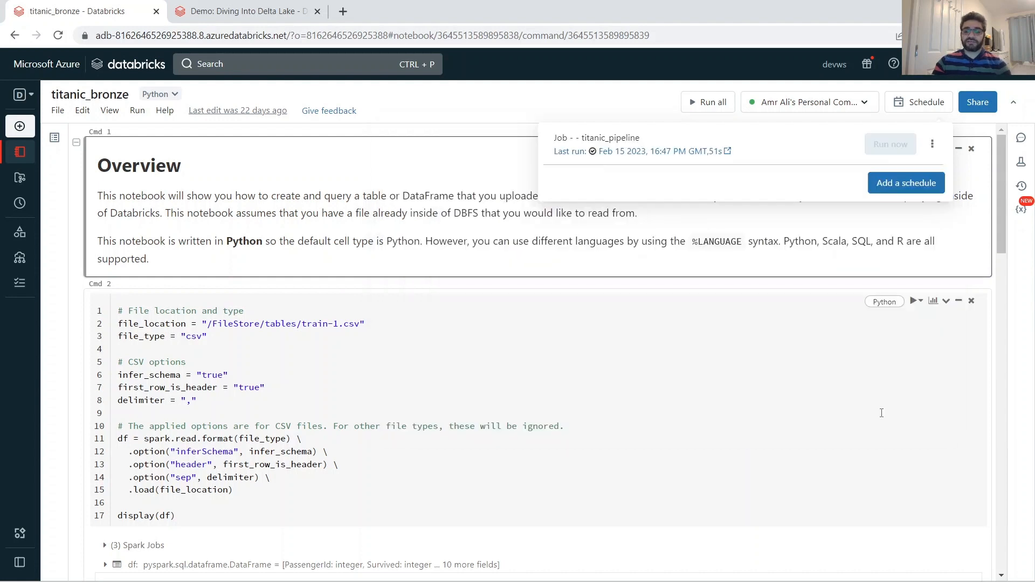
left_click(249, 250)
Open a blank job form from the Workflows jobs list and look over its task settings.
mouse_move(10, 124)
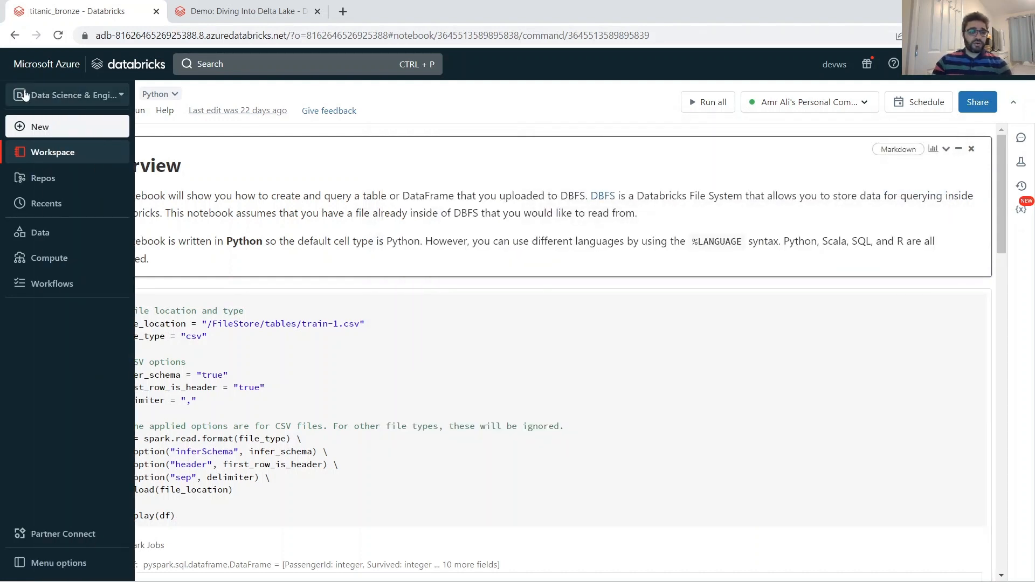
left_click(49, 284)
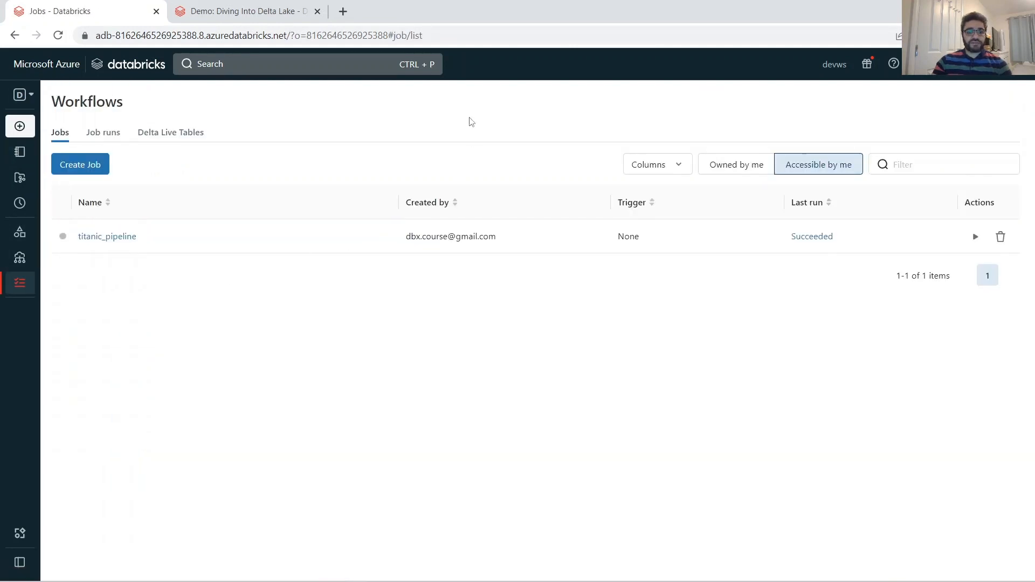
left_click(90, 169)
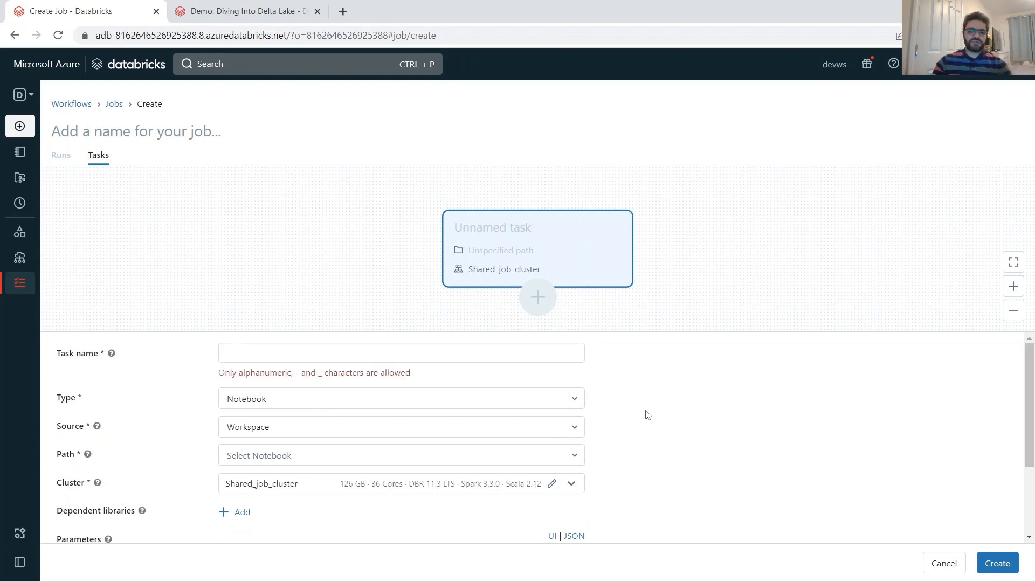
scroll(647, 415, "down", 3)
scroll(647, 415, "up", 2)
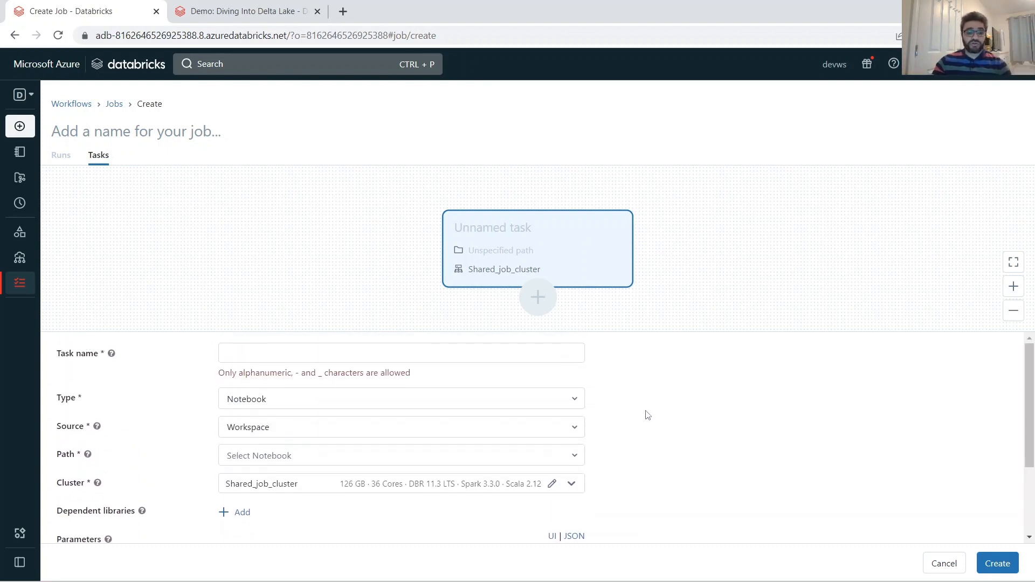
Name the new job titnaic_job.
left_click(129, 133)
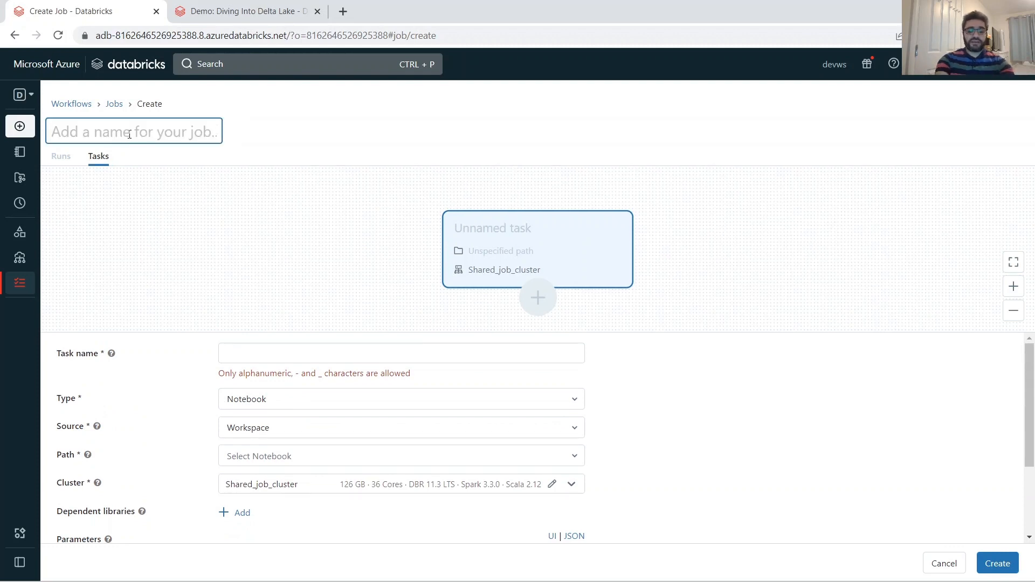
type("titna")
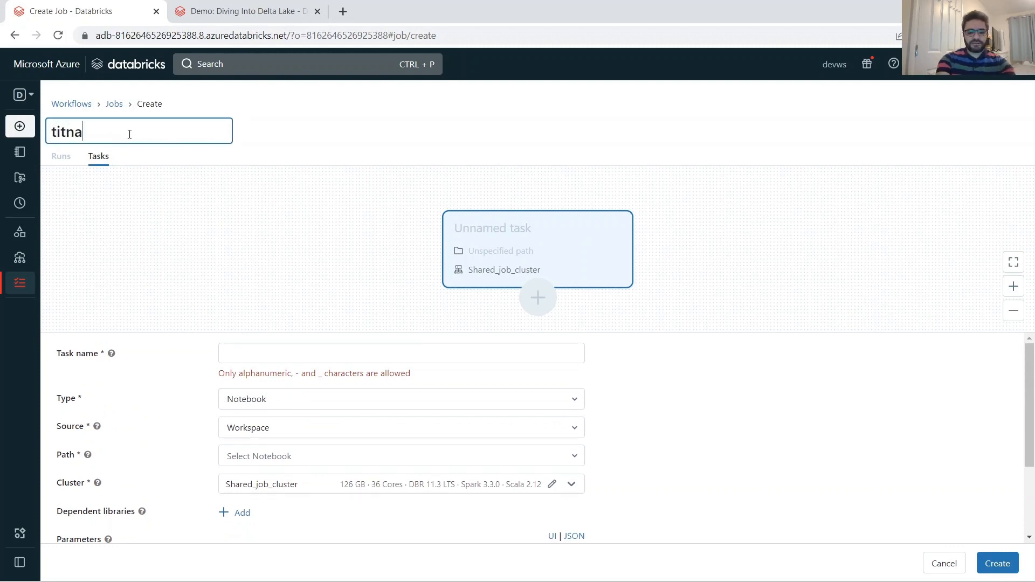
type("ic_")
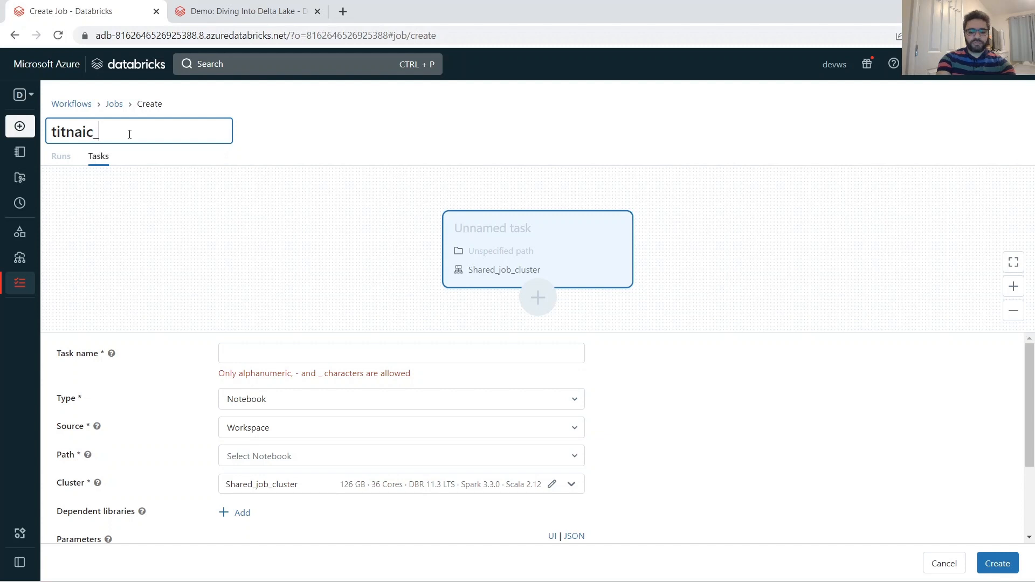
type("job")
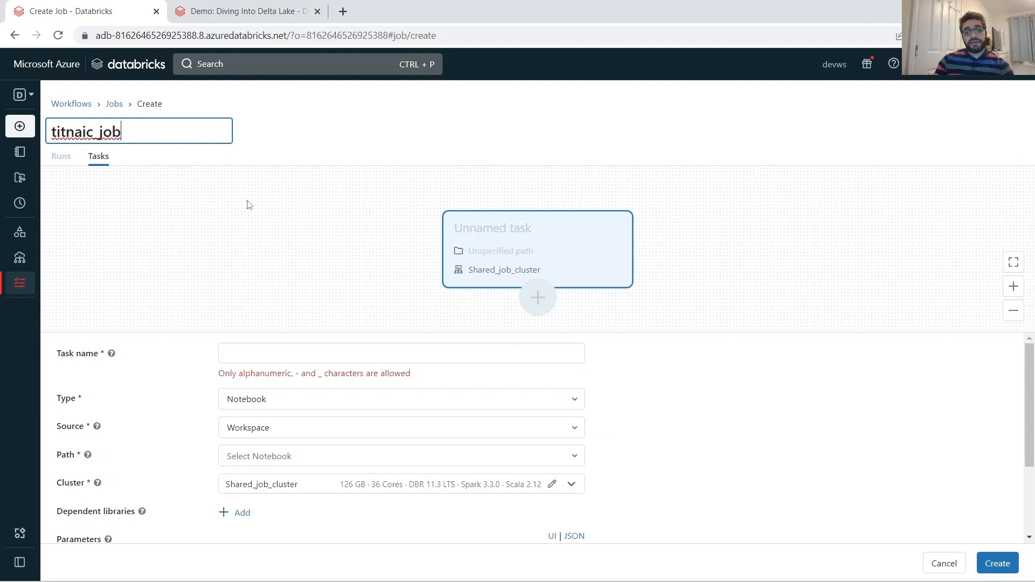
left_click(249, 203)
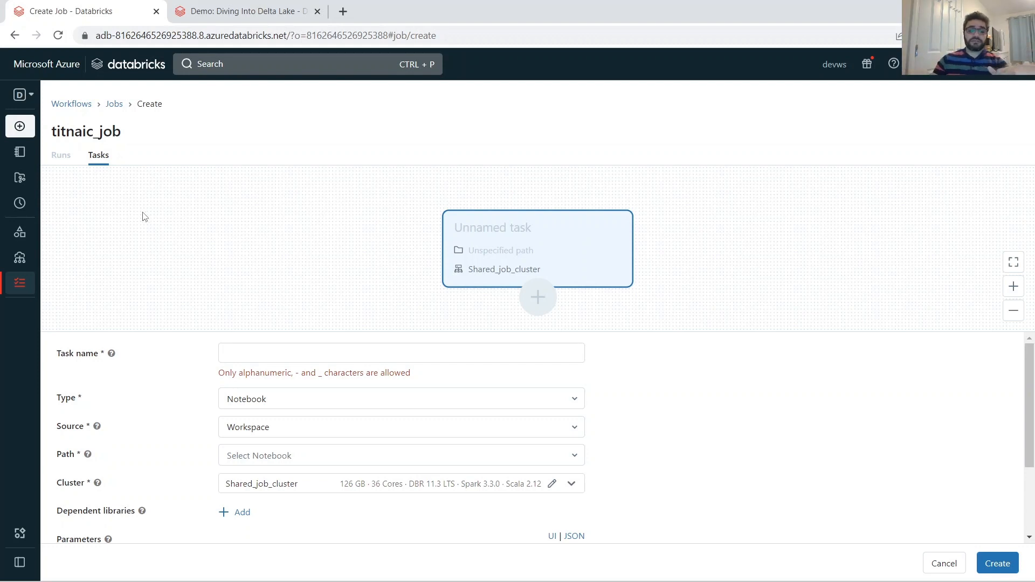
Name the job's first task titanic_bronze.
left_click(291, 351)
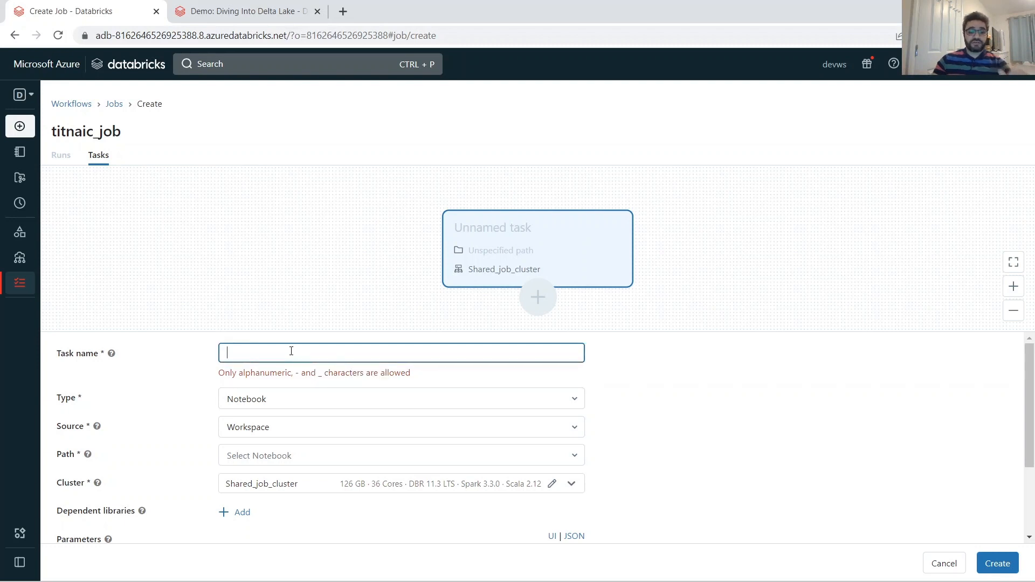
type("tit")
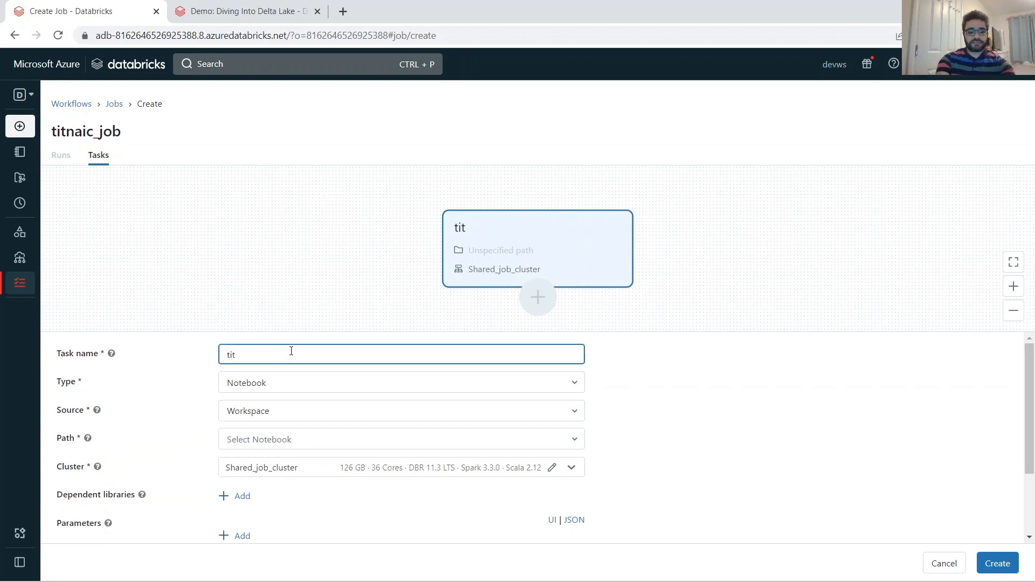
type("anic_")
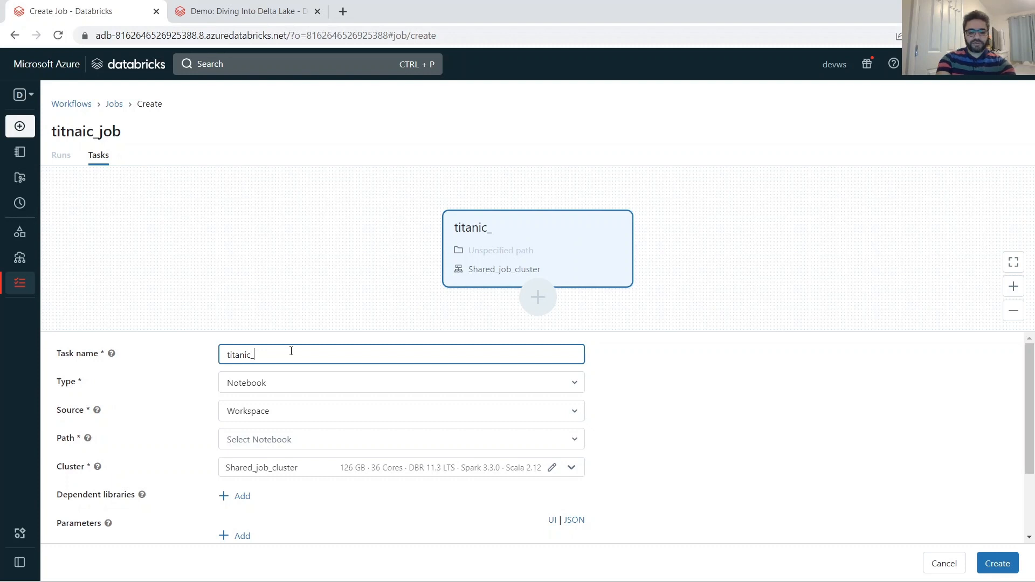
type("bronze")
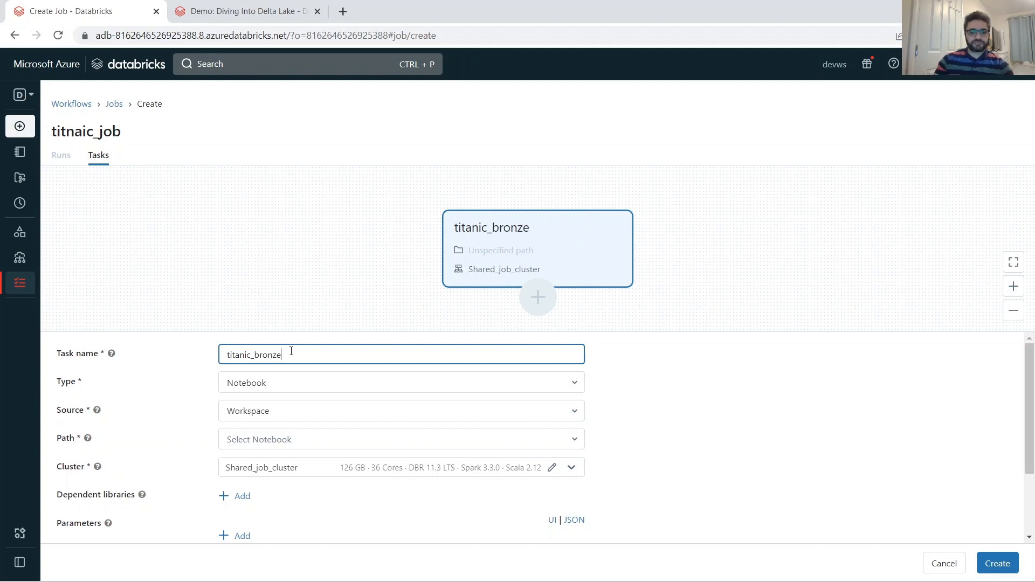
Choose Notebook as the task type and Workspace as its source.
left_click(258, 384)
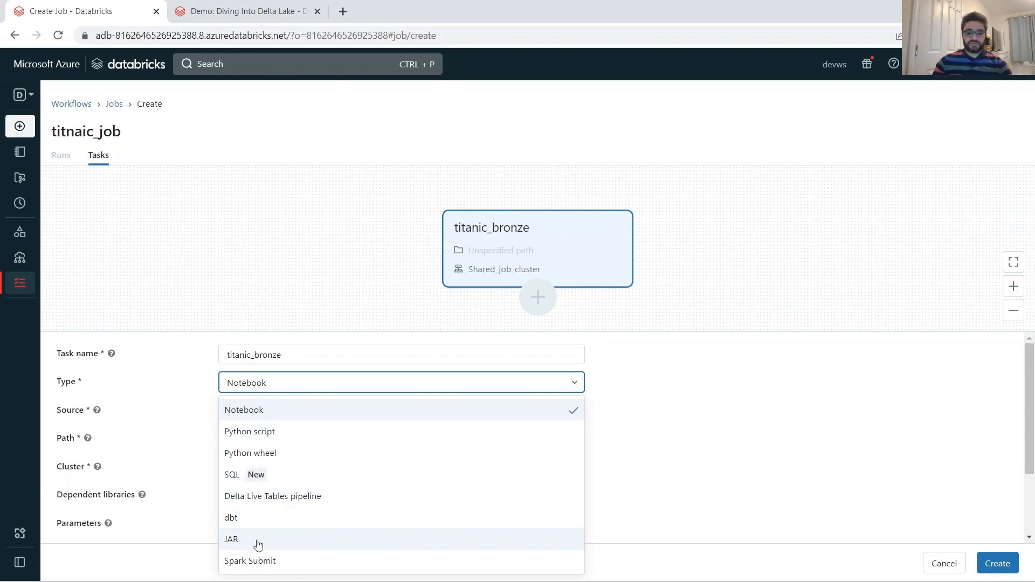
left_click(250, 413)
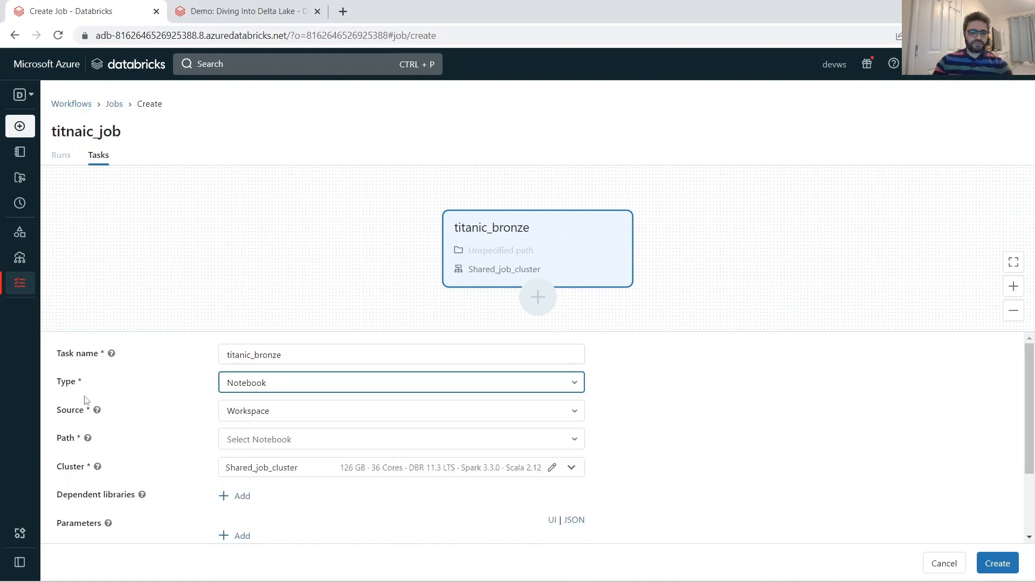
mouse_move(97, 410)
left_click(334, 417)
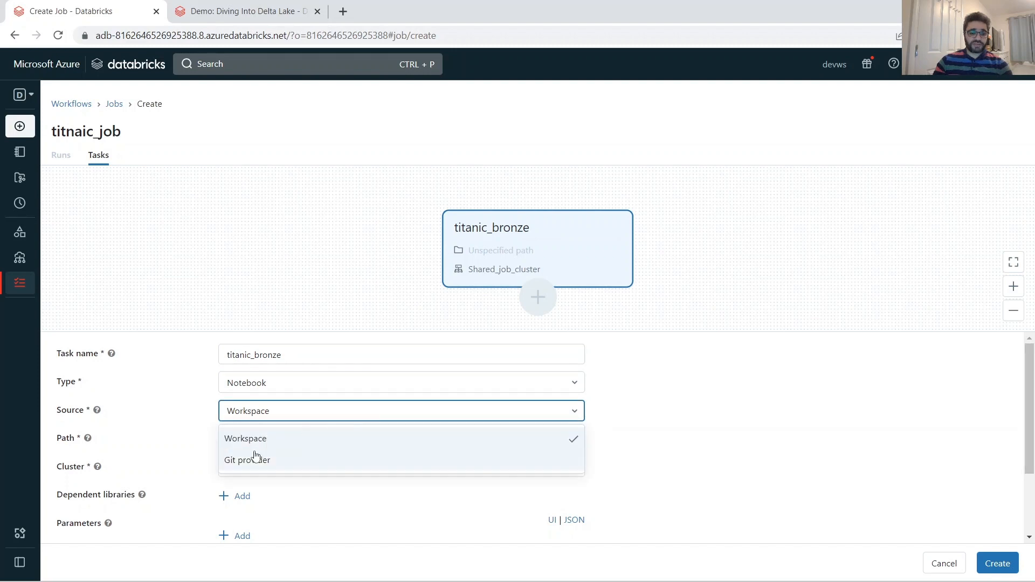
left_click(256, 440)
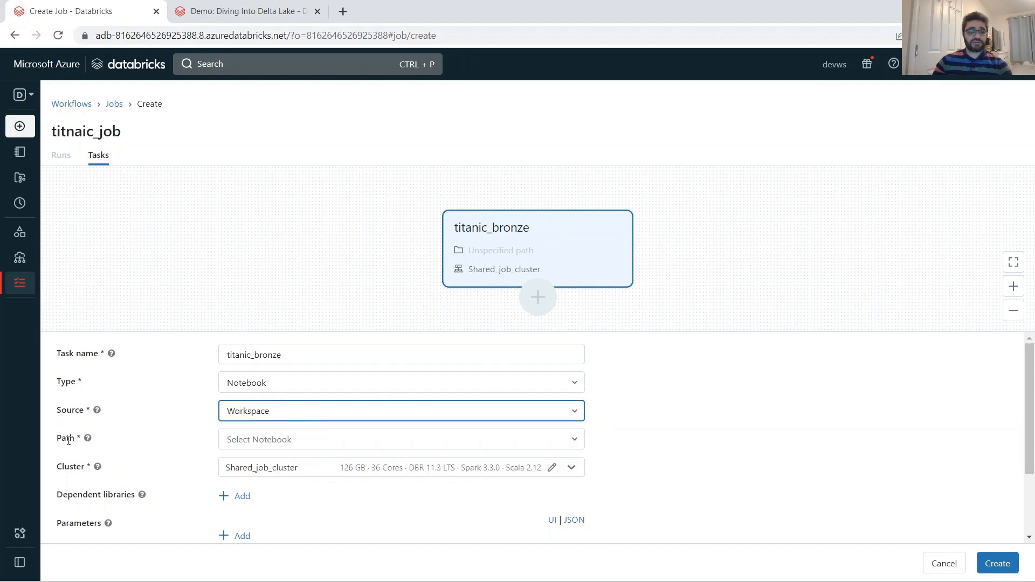
Set the task's path to the titanic_bronze notebook in the titanic folder of the user's home directory.
left_click(575, 439)
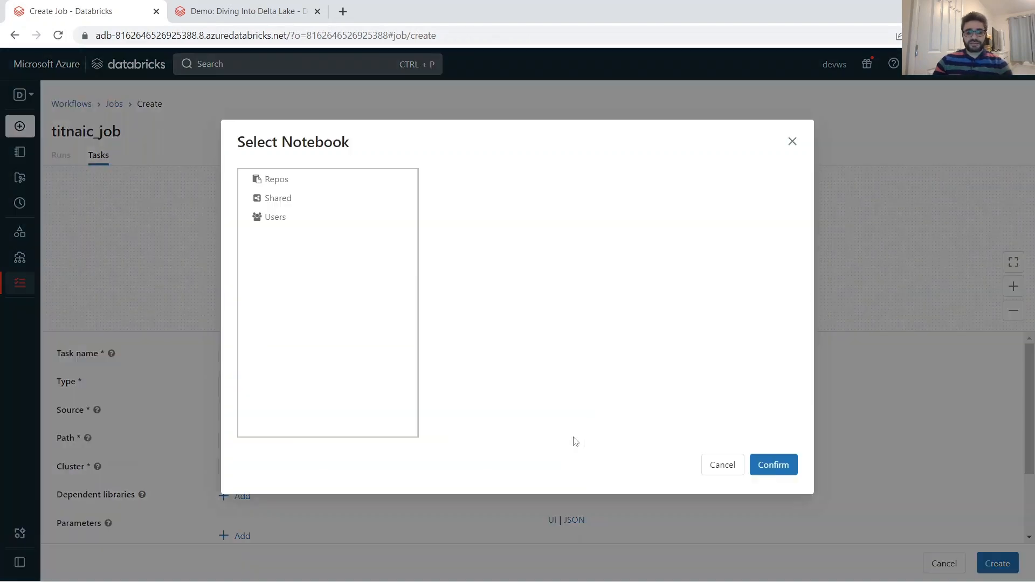
left_click(277, 218)
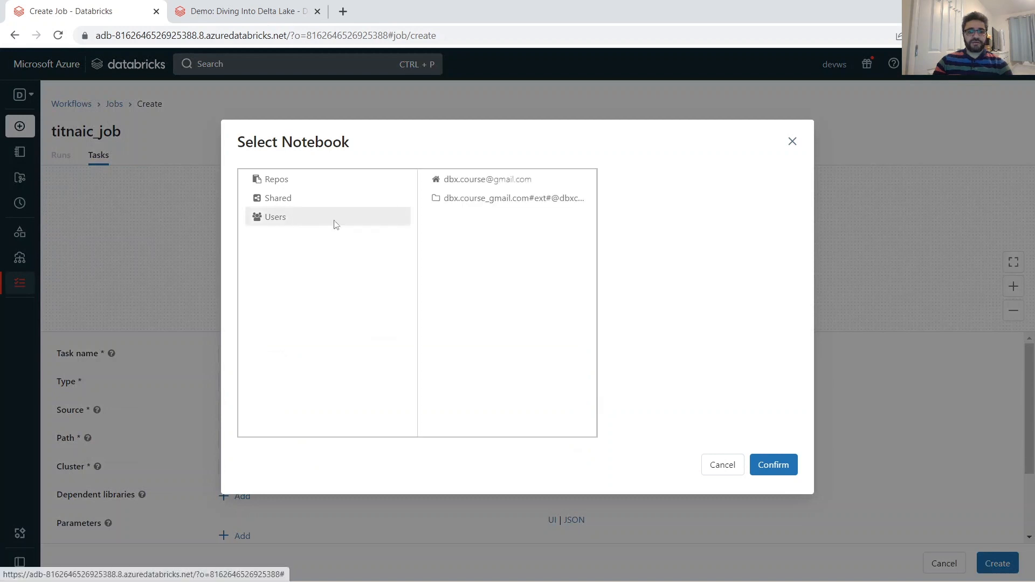
left_click(483, 179)
left_click(639, 292)
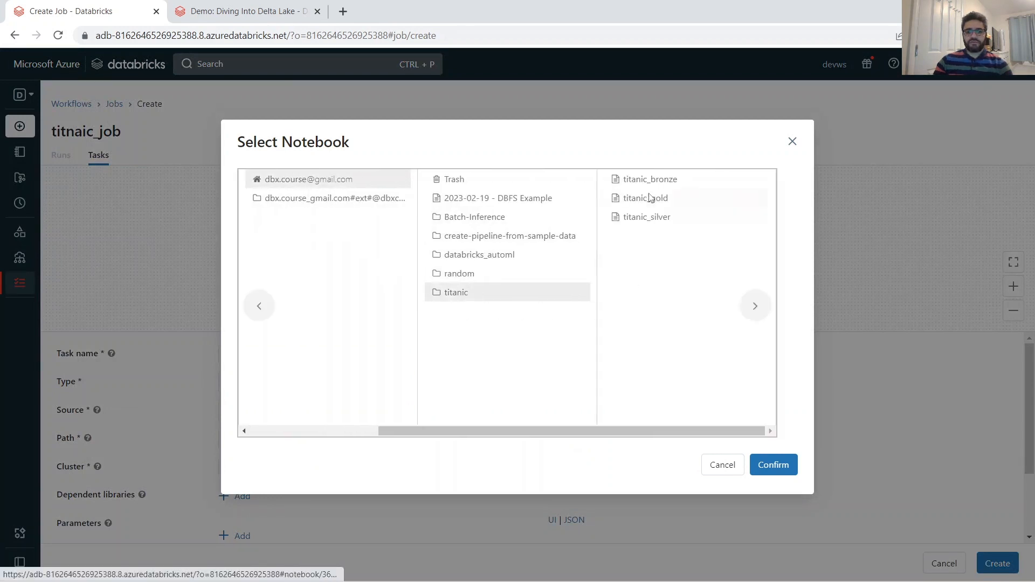
left_click(642, 180)
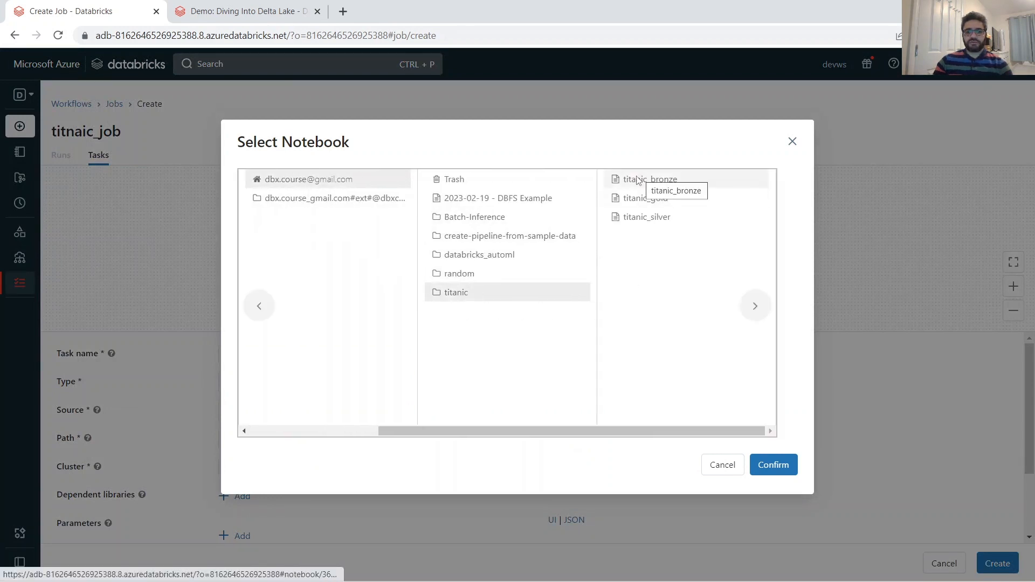
left_click(775, 474)
left_click(694, 435)
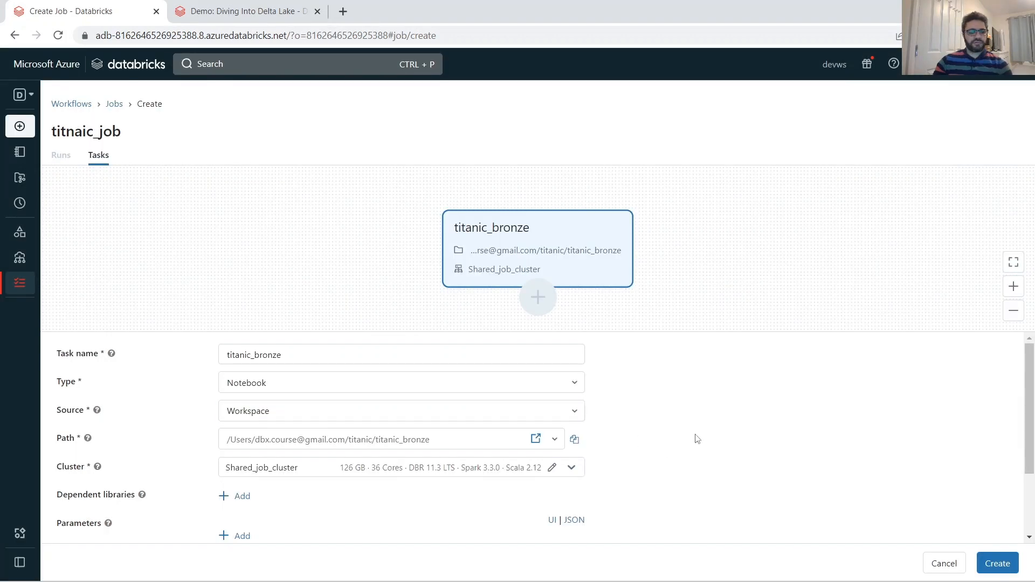
Choose Shared_job_cluster as the cluster for the titanic_bronze task.
left_click(570, 468)
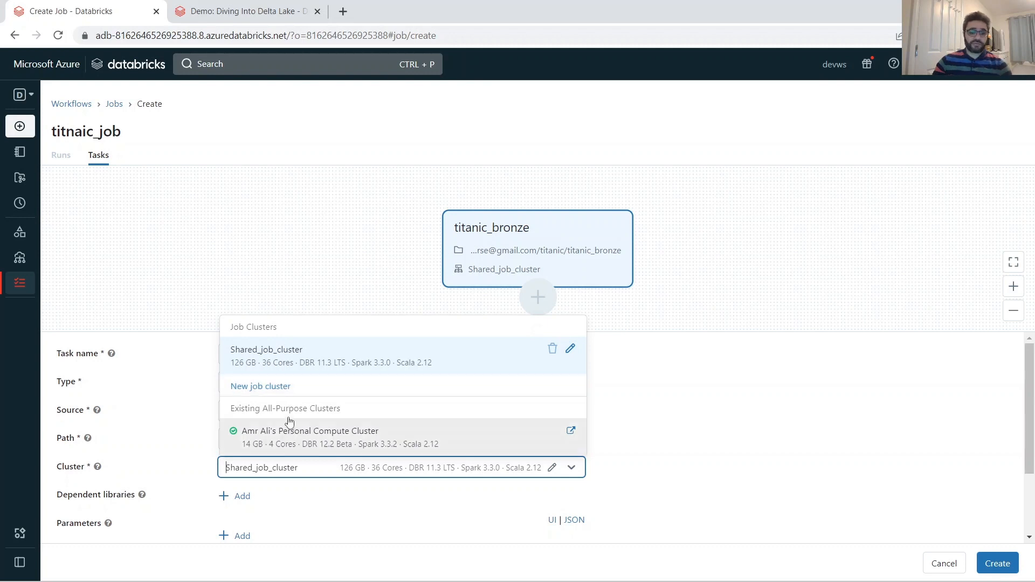
left_click(277, 359)
left_click(687, 458)
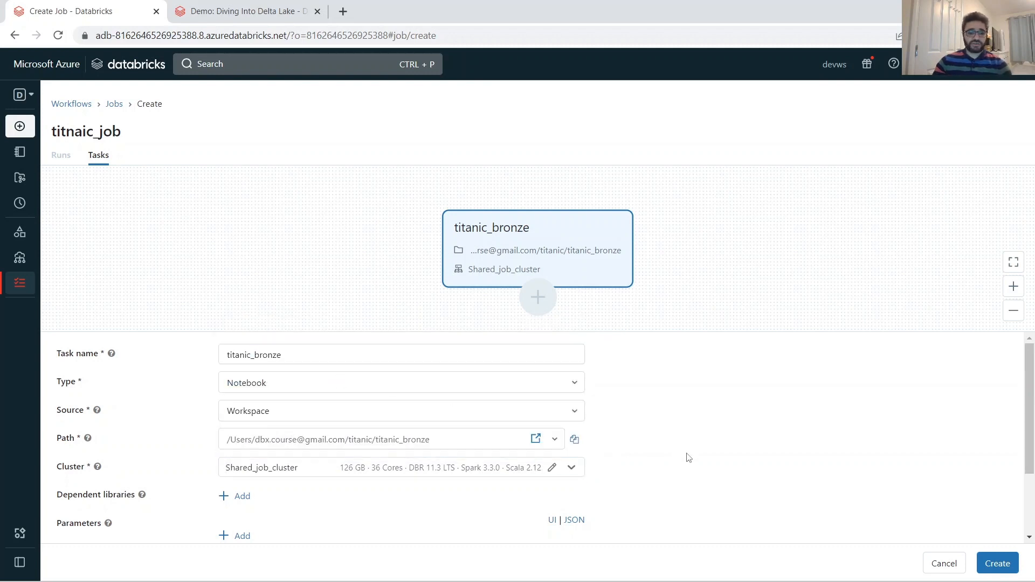
Examine the task's email notification and retry policy options, leaving the recipient blank and cancelling the retry policy.
scroll(671, 473, "down", 3)
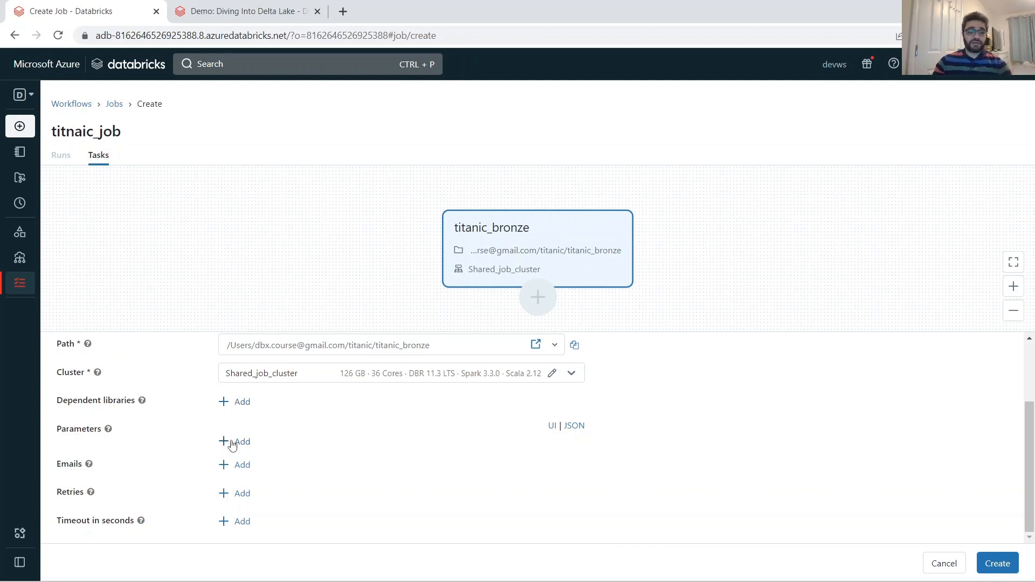
left_click(241, 468)
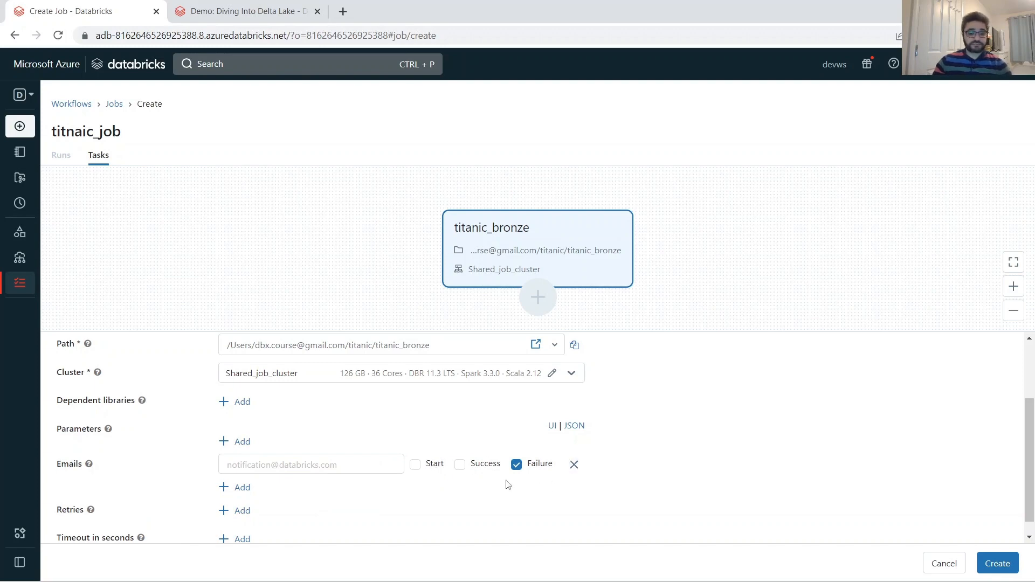
scroll(397, 493, "down", 1)
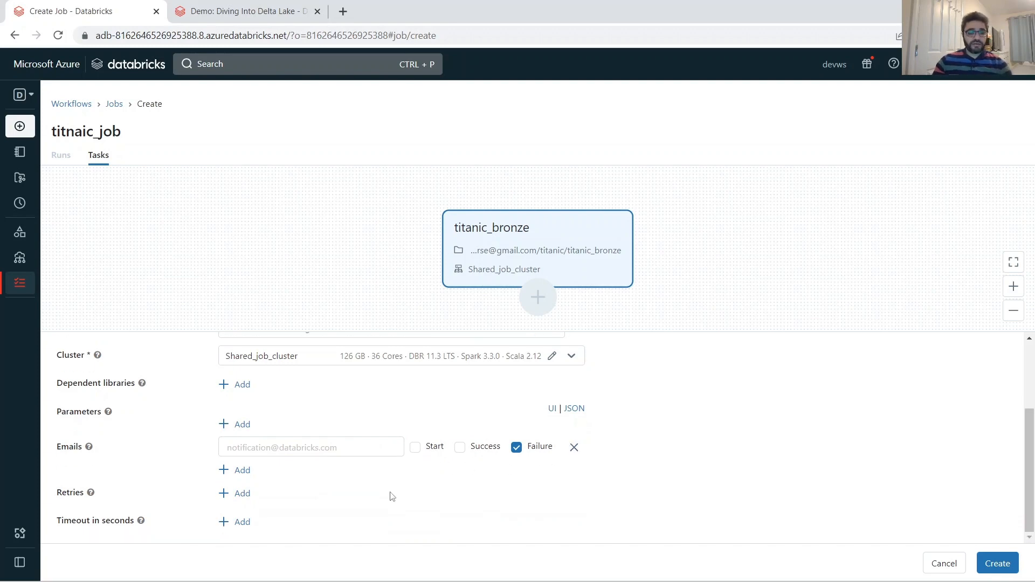
left_click(248, 494)
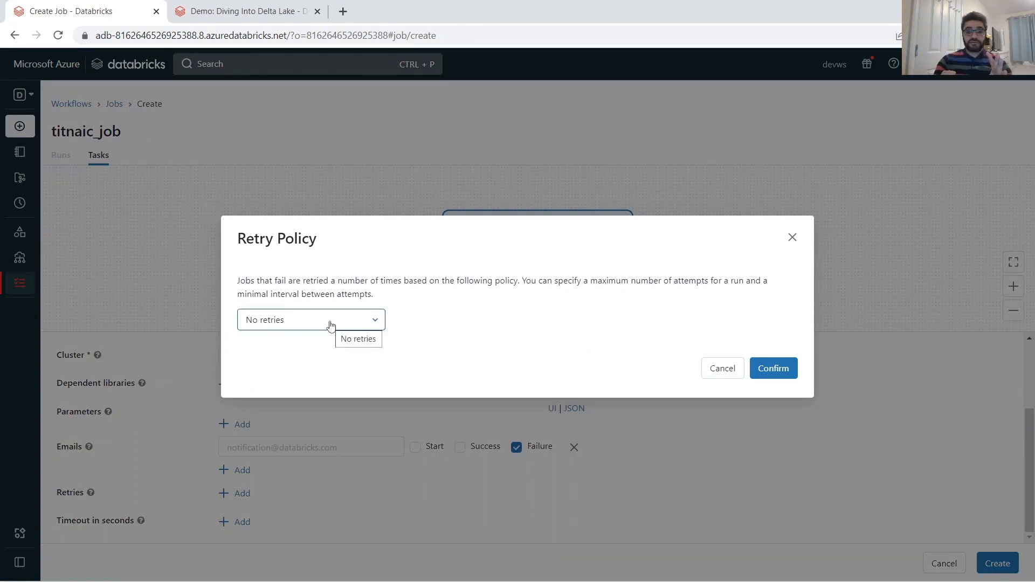
left_click(331, 327)
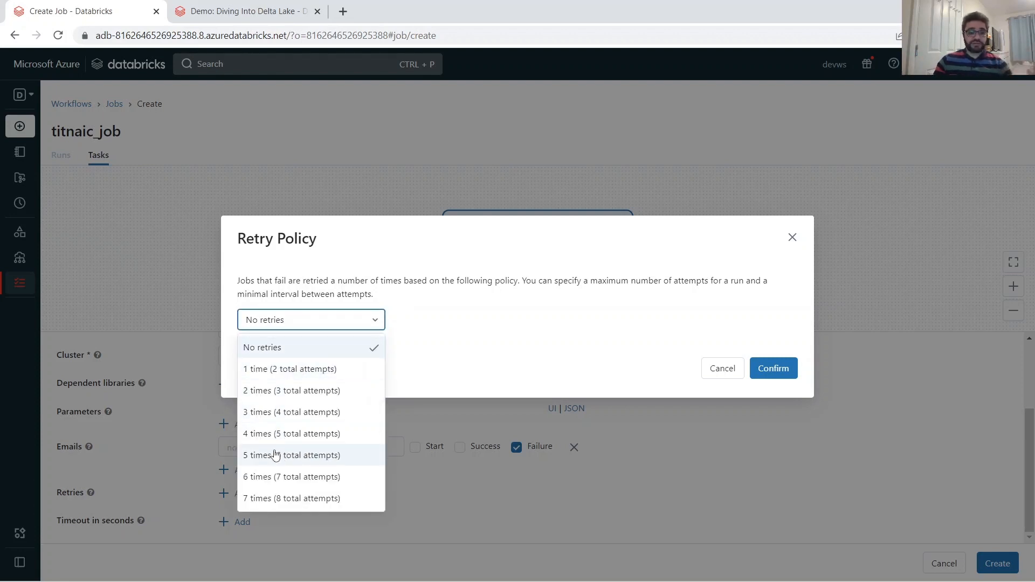
scroll(274, 456, "down", 2)
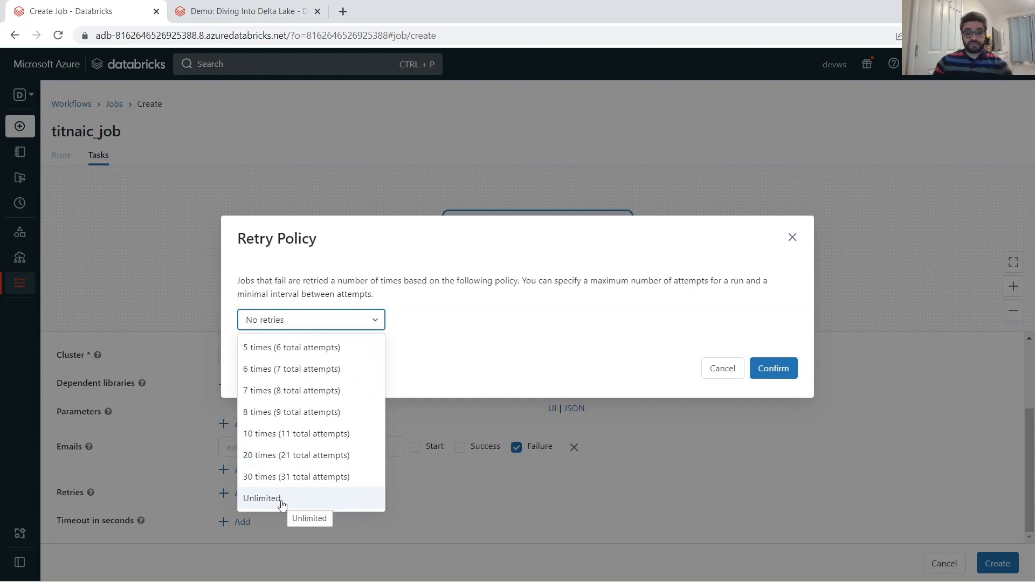
left_click(482, 338)
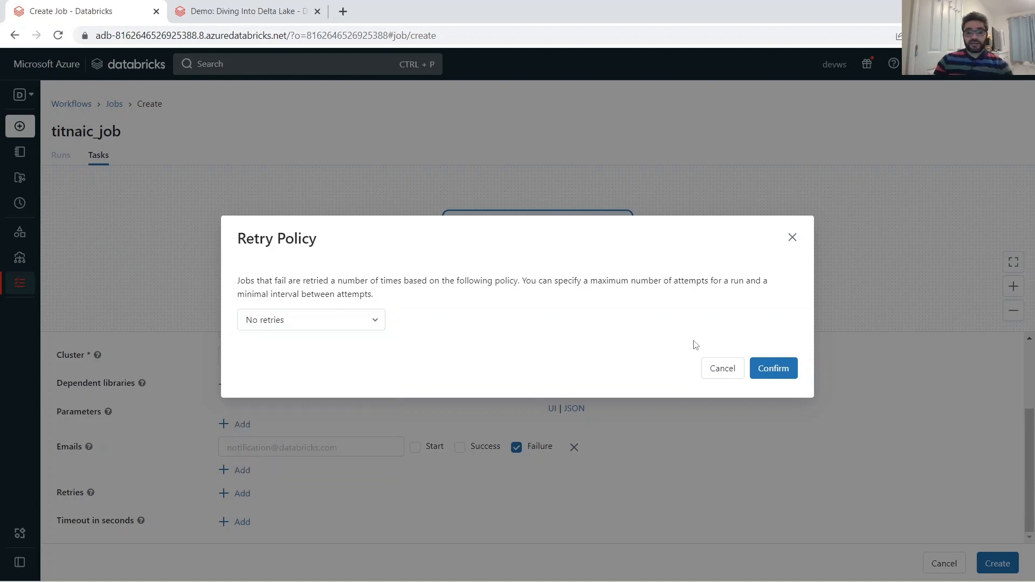
left_click(722, 369)
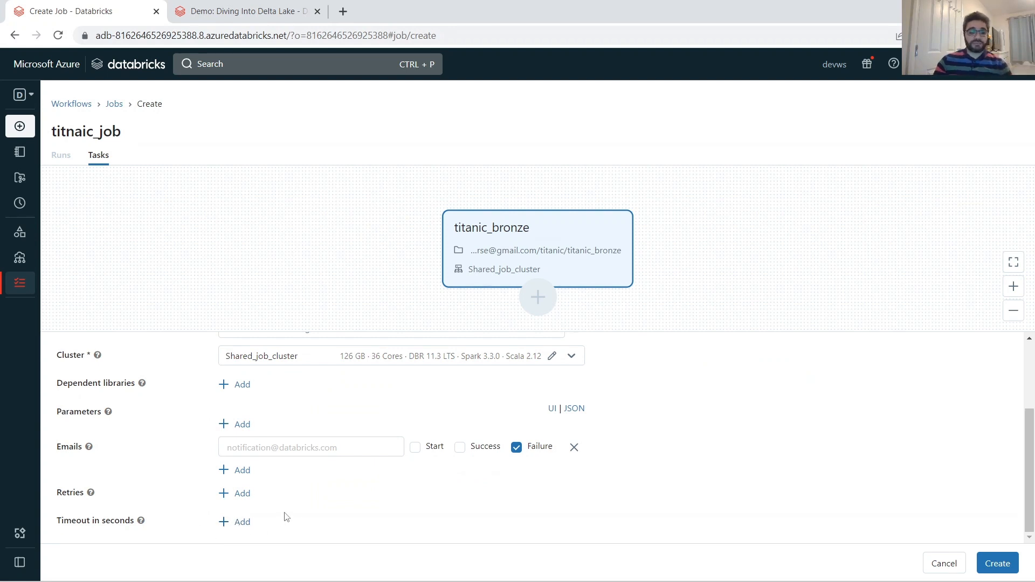
Review the titanic_bronze task settings and create the job.
scroll(251, 511, "up", 2)
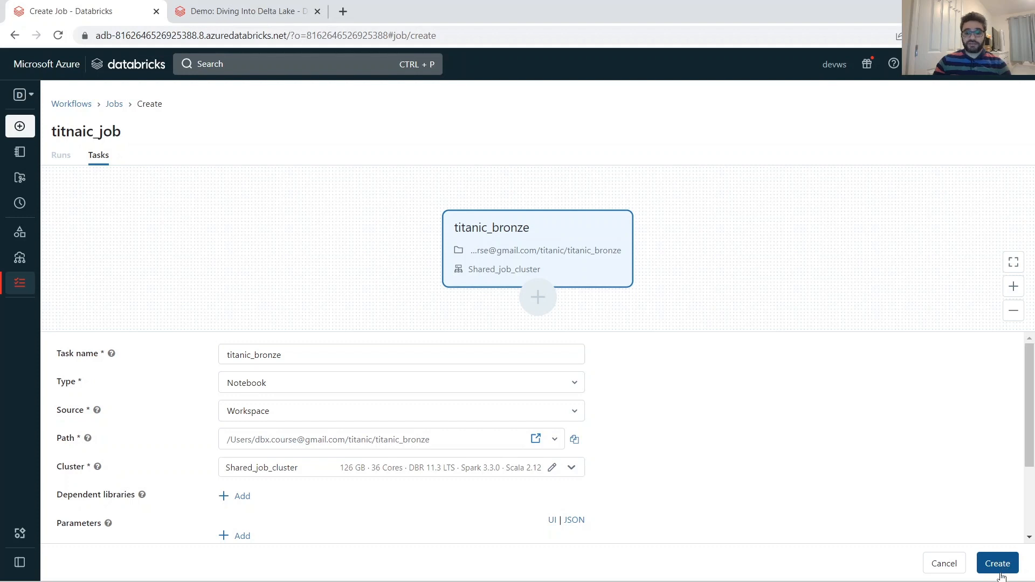
scroll(227, 399, "down", 2)
scroll(230, 401, "up", 2)
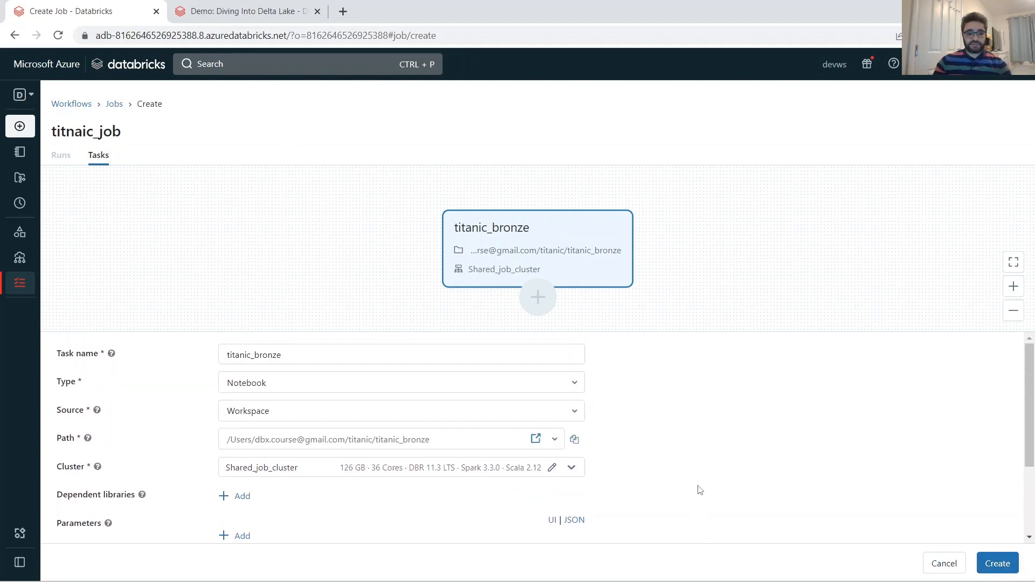
scroll(698, 491, "down", 2)
left_click(1004, 570)
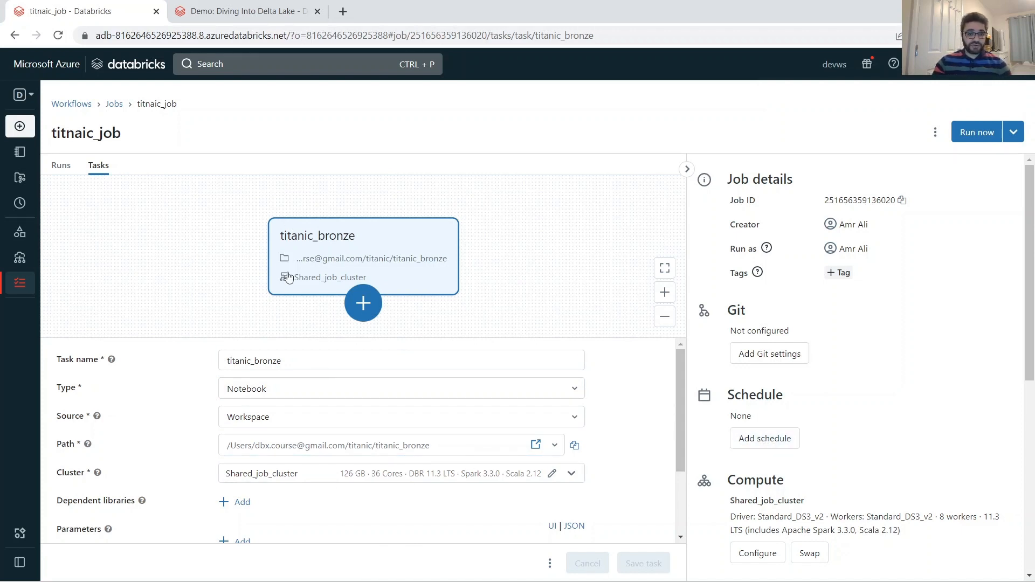
Add a Scheduled trigger that runs the job every day at 02:32 UTC.
left_click(790, 443)
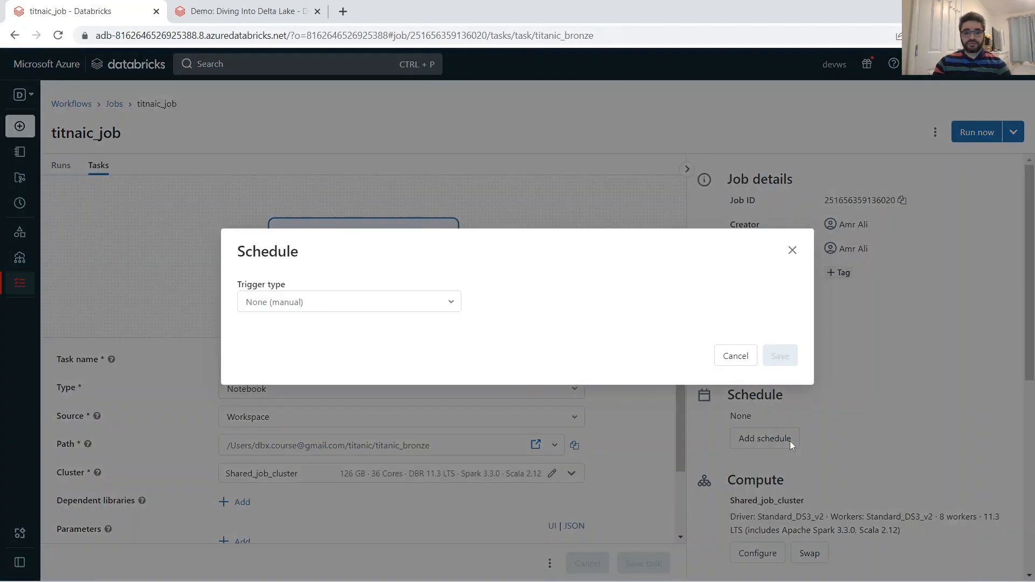
left_click(361, 305)
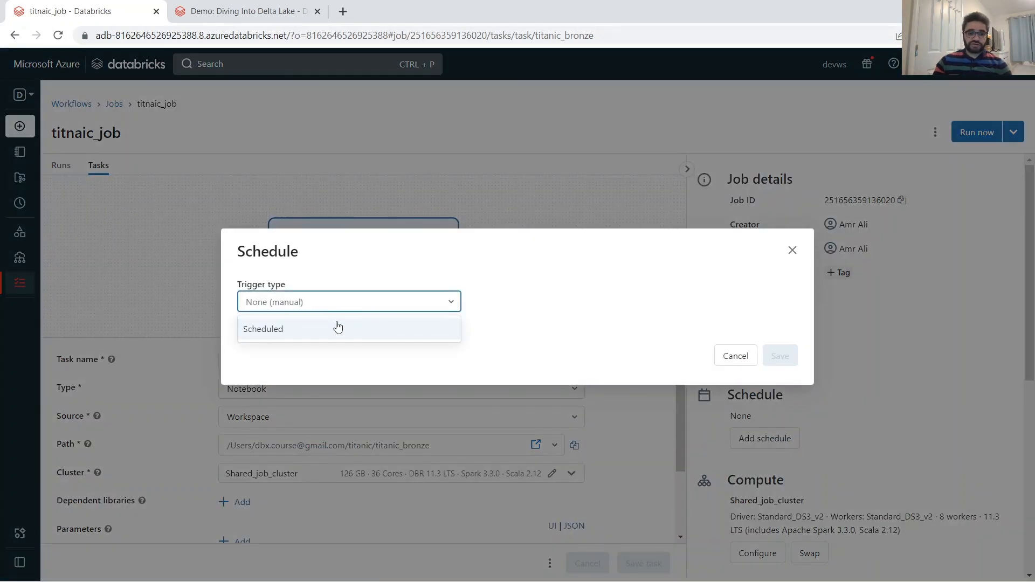
left_click(324, 335)
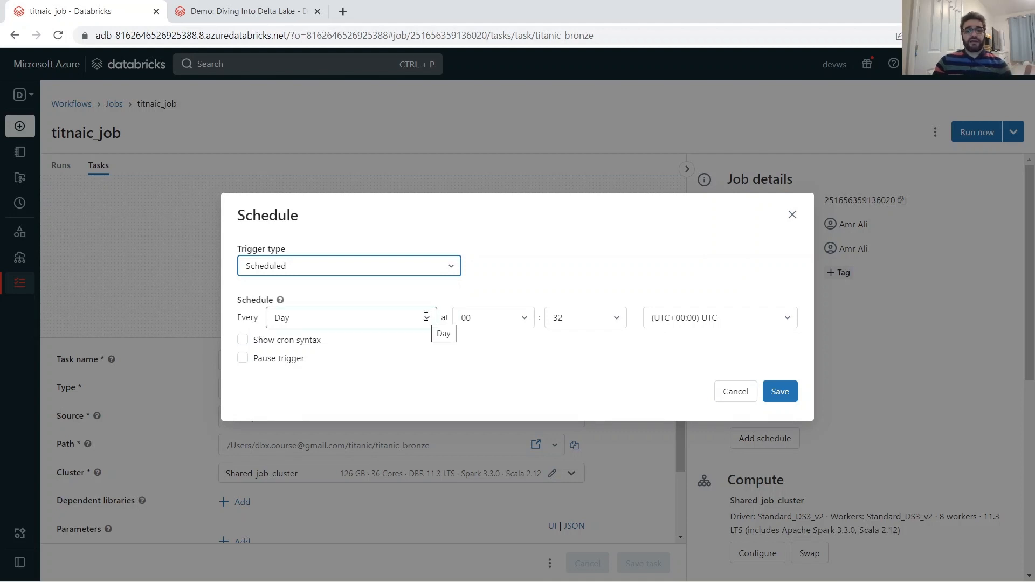
left_click(504, 322)
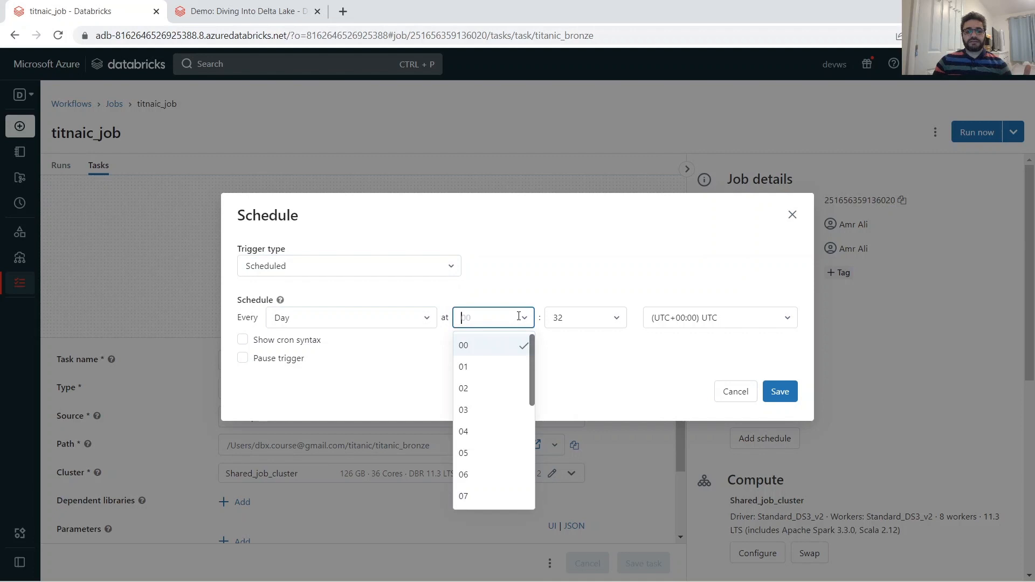
left_click(477, 391)
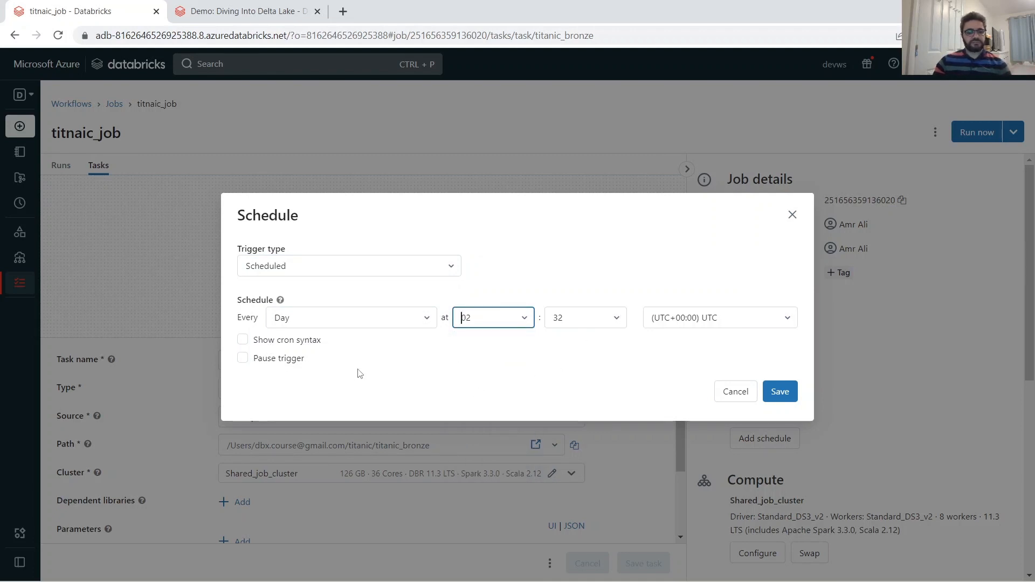
left_click(773, 392)
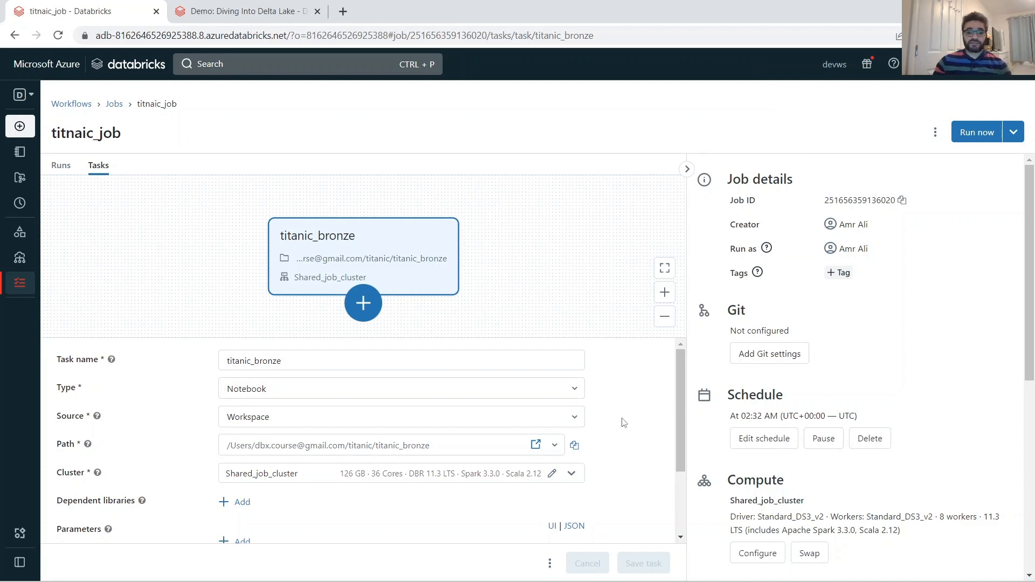
Look over the job's compute, notification, permission and maximum concurrent runs settings.
scroll(625, 423, "down", 2)
scroll(797, 492, "down", 6)
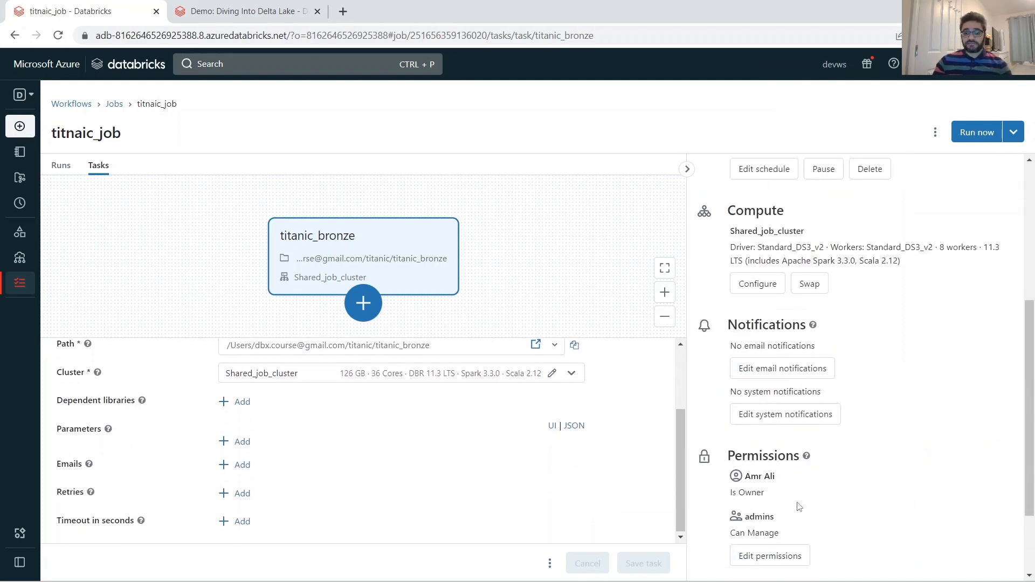
scroll(776, 462, "down", 1)
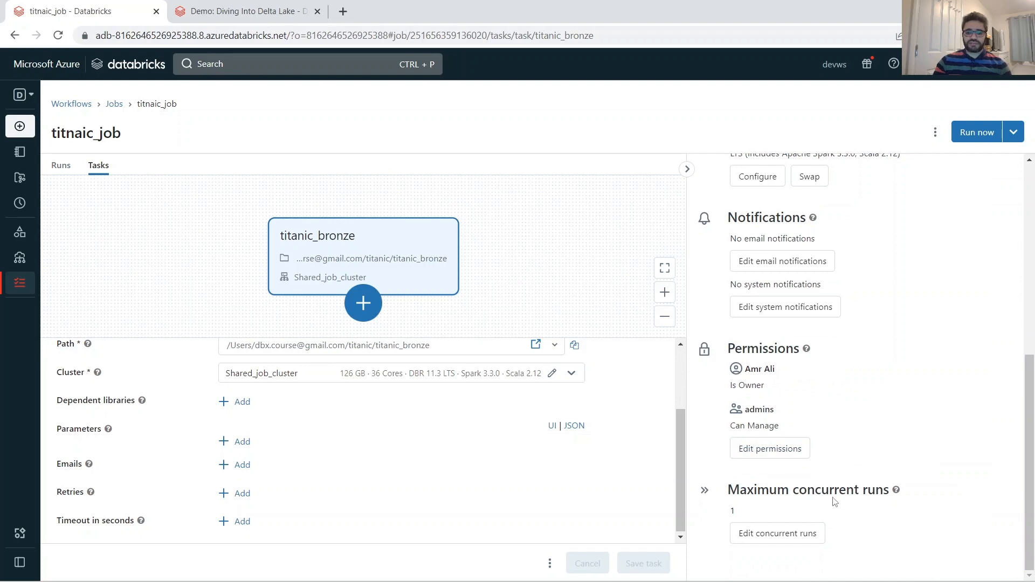
scroll(827, 489, "up", 7)
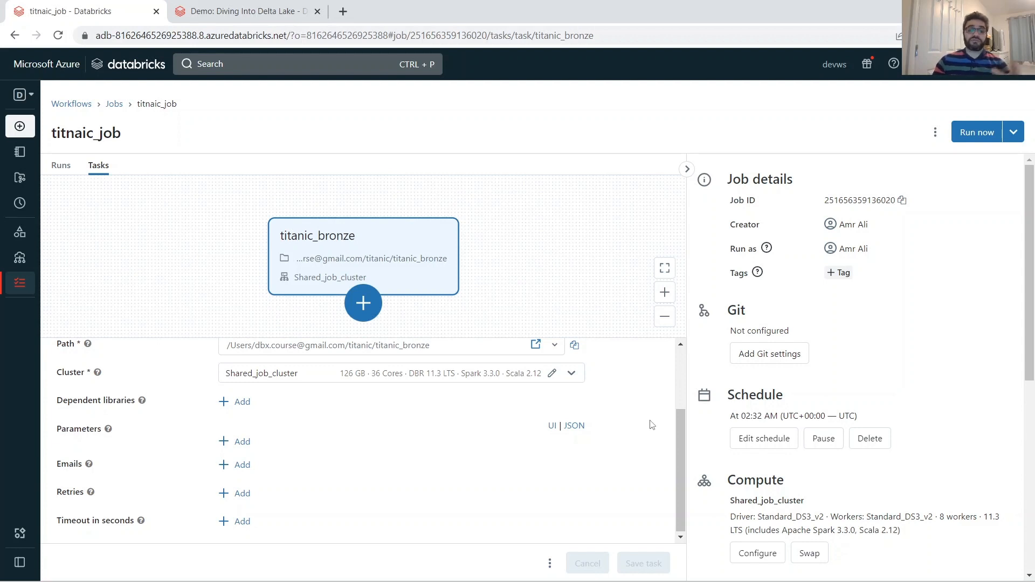
Delete the job's daily schedule and check the remaining job settings.
left_click(875, 442)
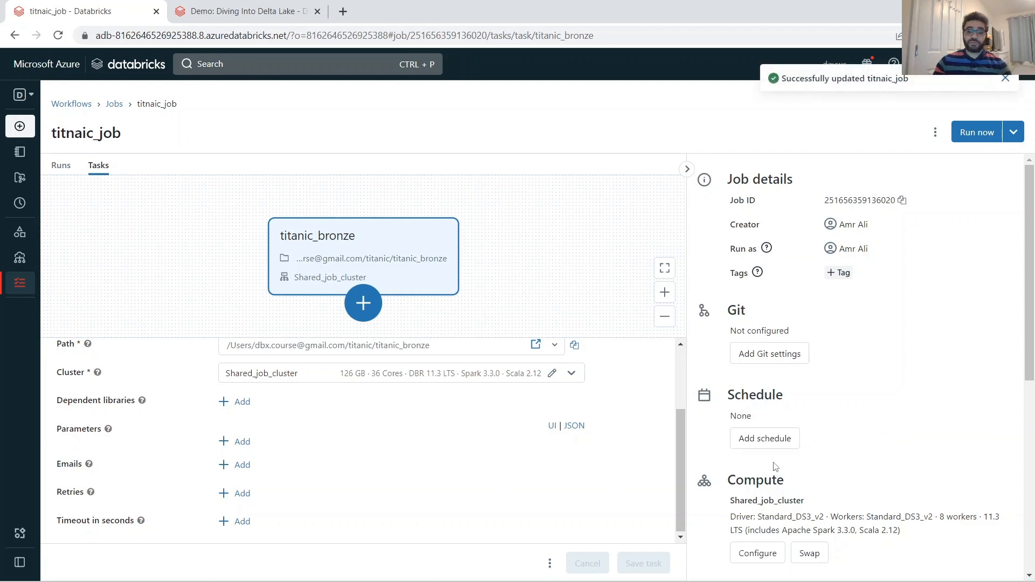
scroll(815, 429, "down", 5)
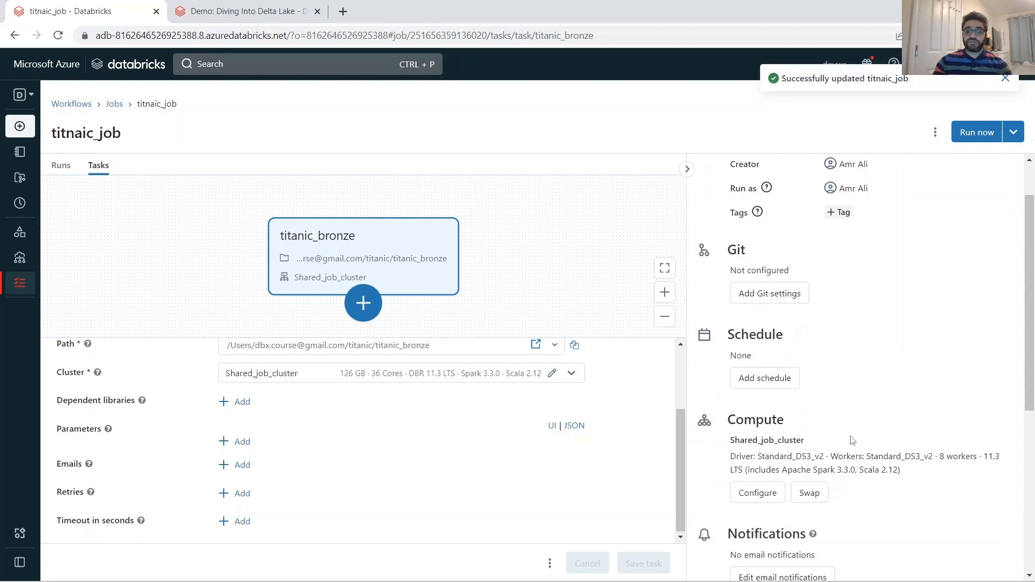
scroll(811, 374, "down", 2)
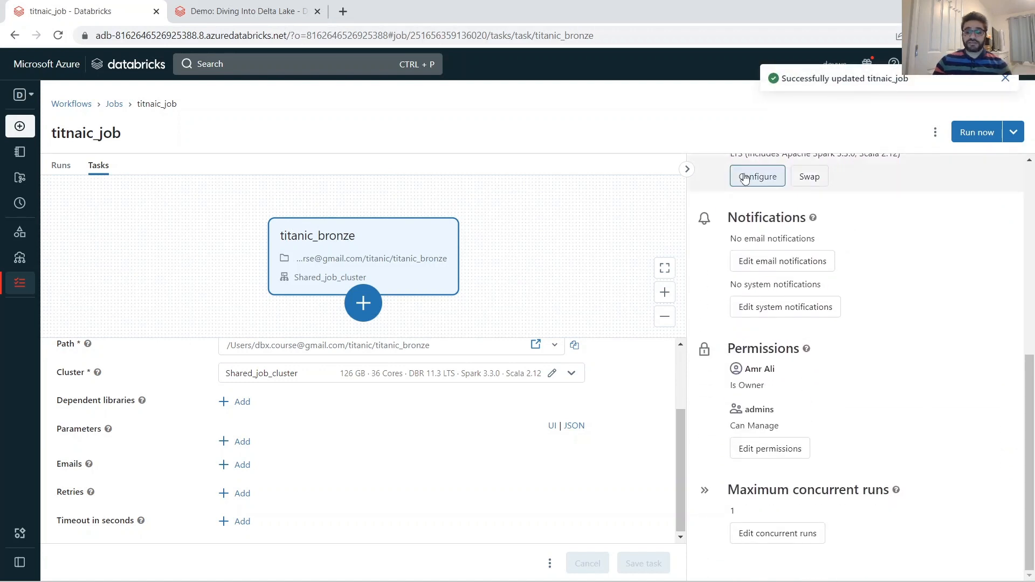
scroll(779, 270, "up", 3)
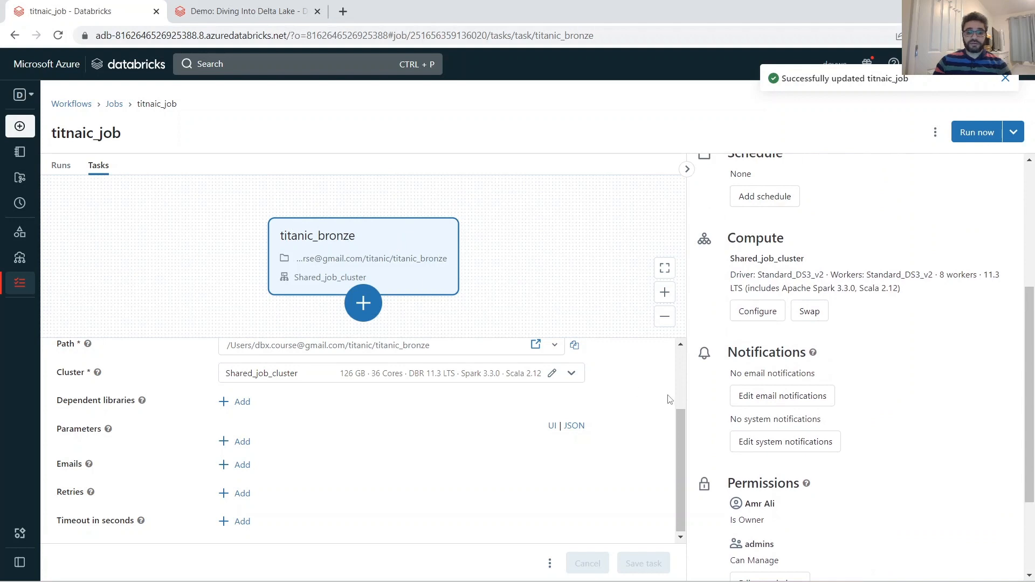
Set the titanic_bronze task's retry policy to Unlimited retries with a 15-minute wait between them.
mouse_move(680, 439)
left_mouse_down()
mouse_move(685, 382)
mouse_move(697, 444)
left_mouse_up()
left_click(240, 493)
left_click(360, 323)
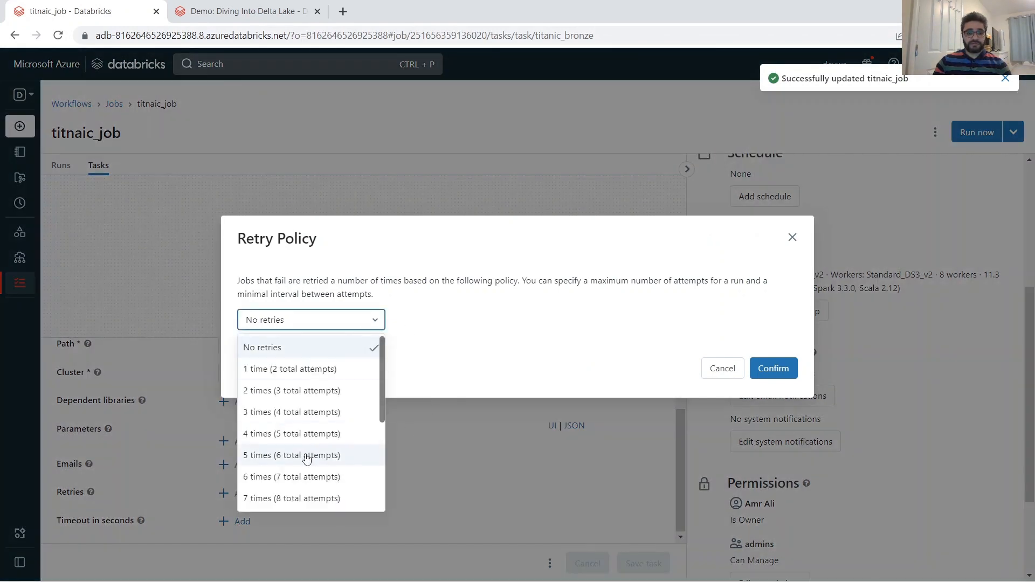
scroll(302, 457, "down", 3)
left_click(290, 499)
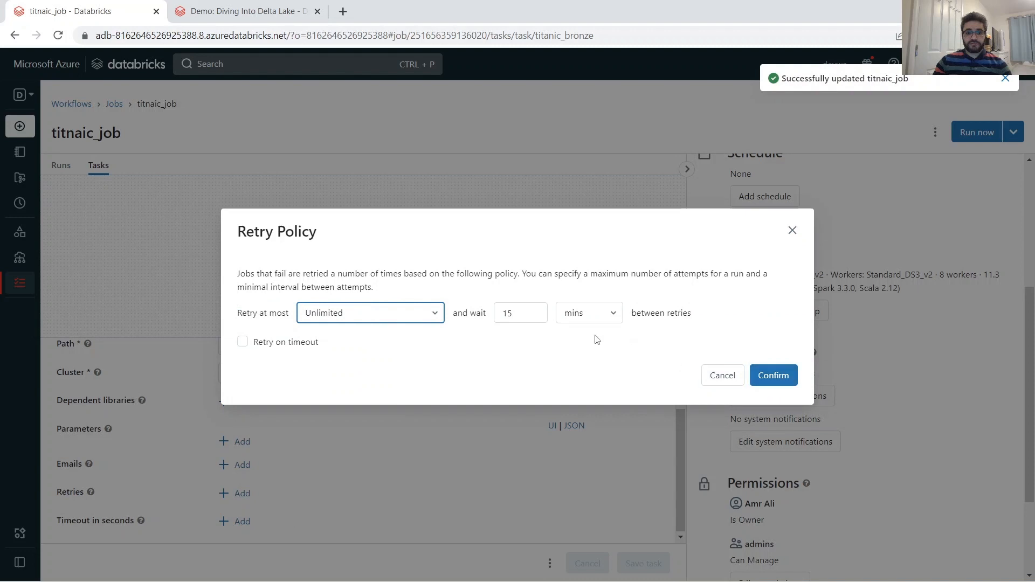
left_click(764, 377)
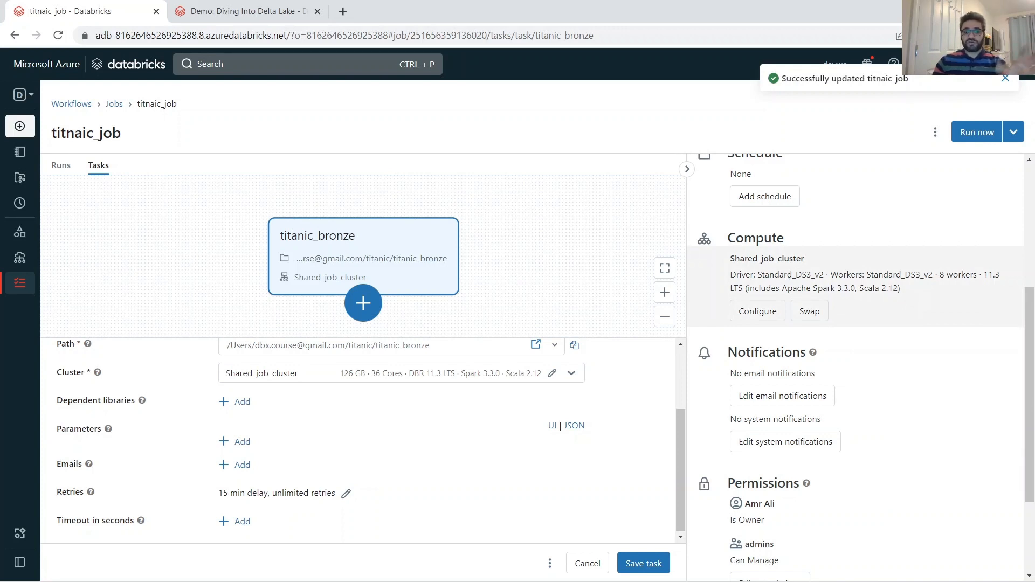
Review the job settings and examine the clusters available for swapping Shared_job_cluster, keeping the current cluster.
scroll(787, 284, "up", 5)
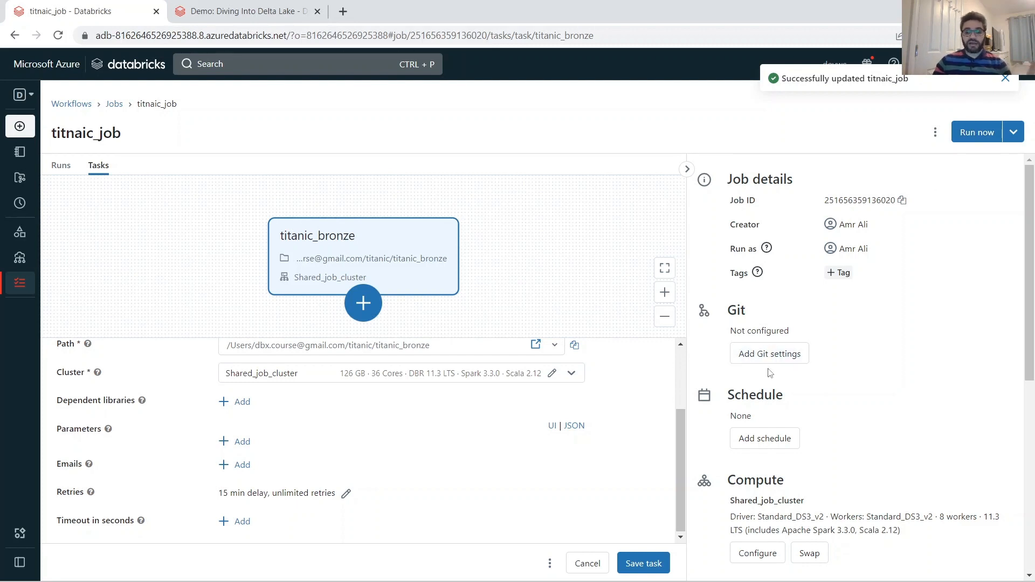
scroll(769, 372, "down", 7)
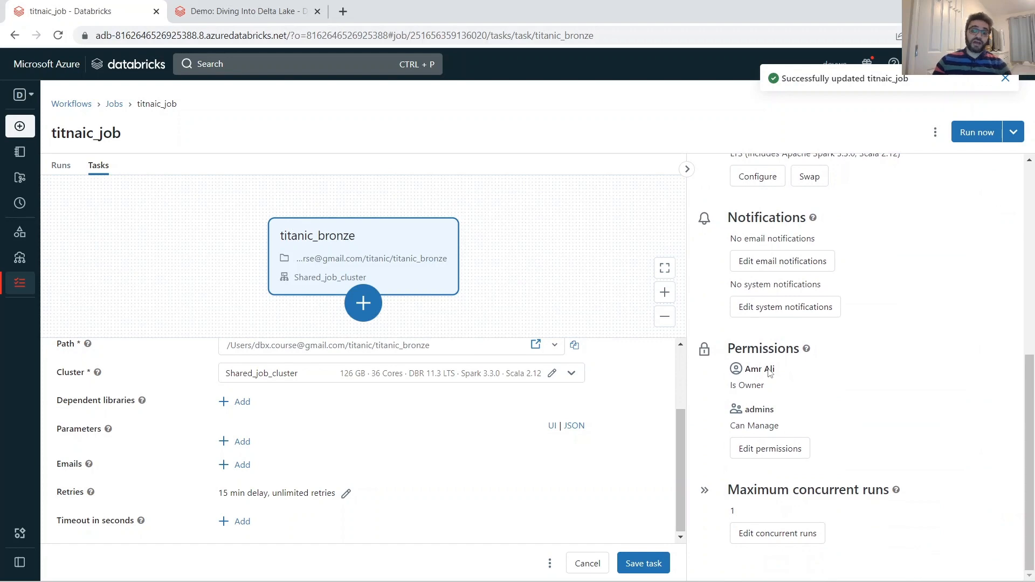
scroll(770, 373, "up", 10)
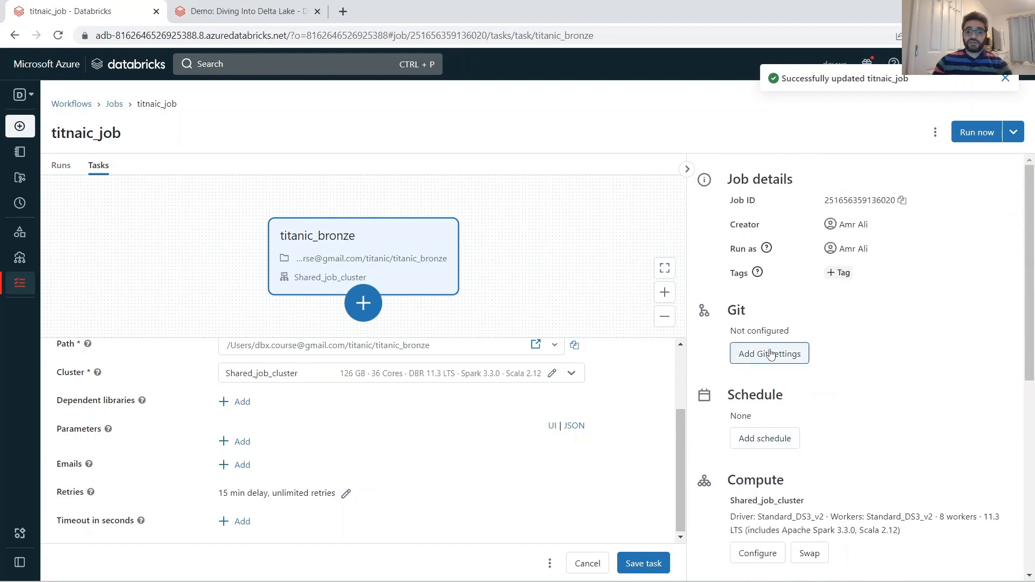
scroll(819, 399, "down", 3)
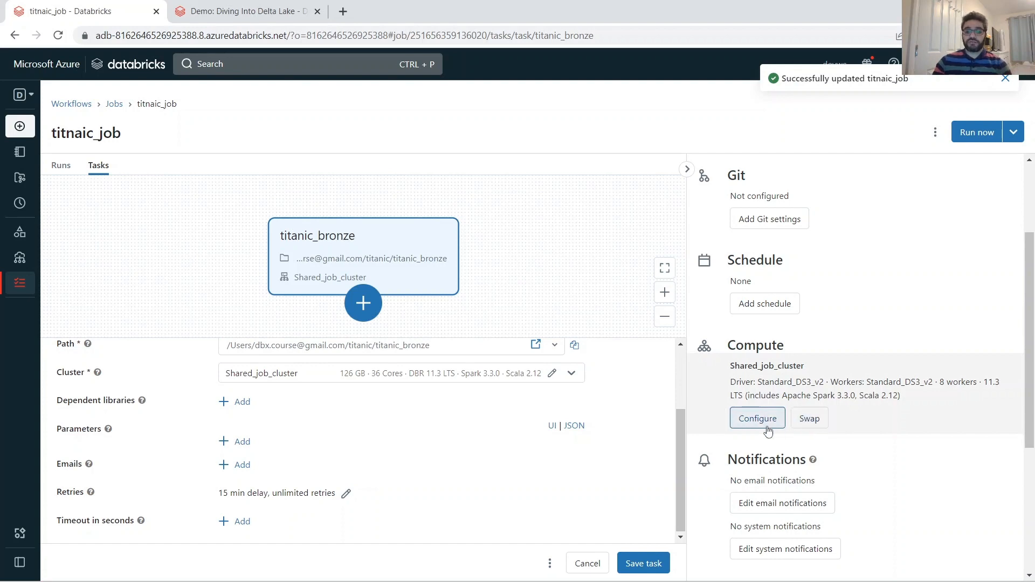
left_click(812, 423)
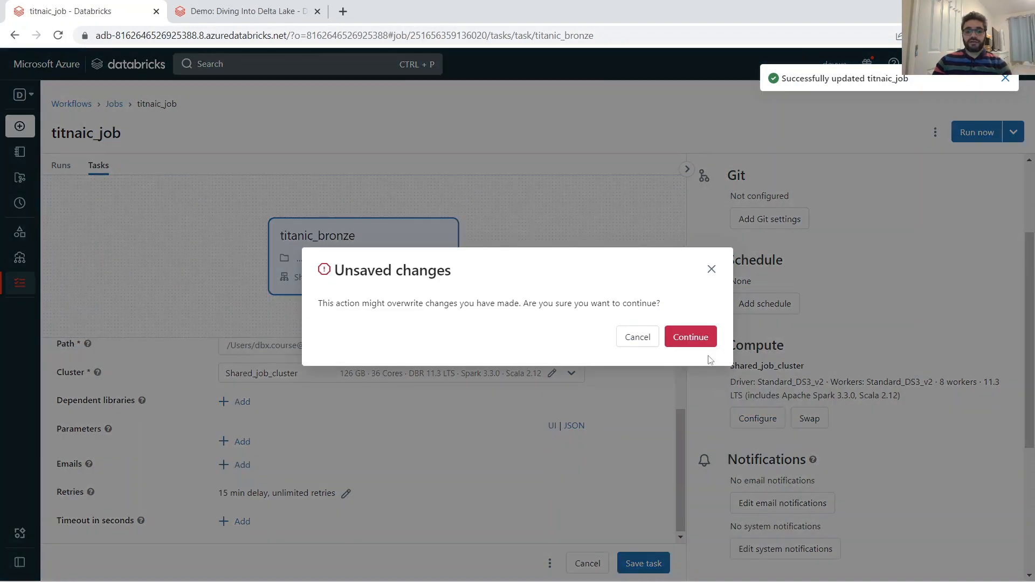
left_click(695, 333)
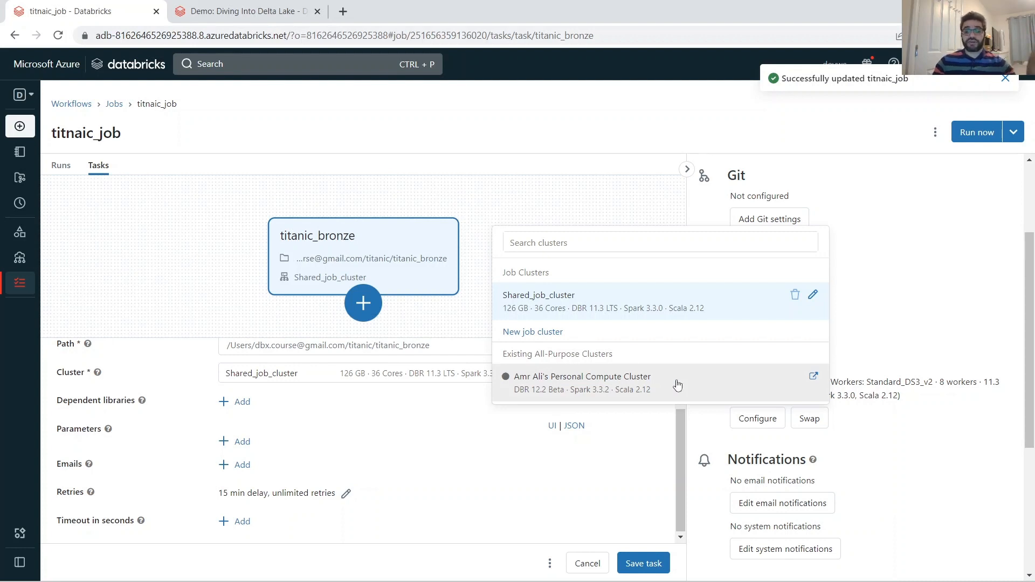
left_click(907, 356)
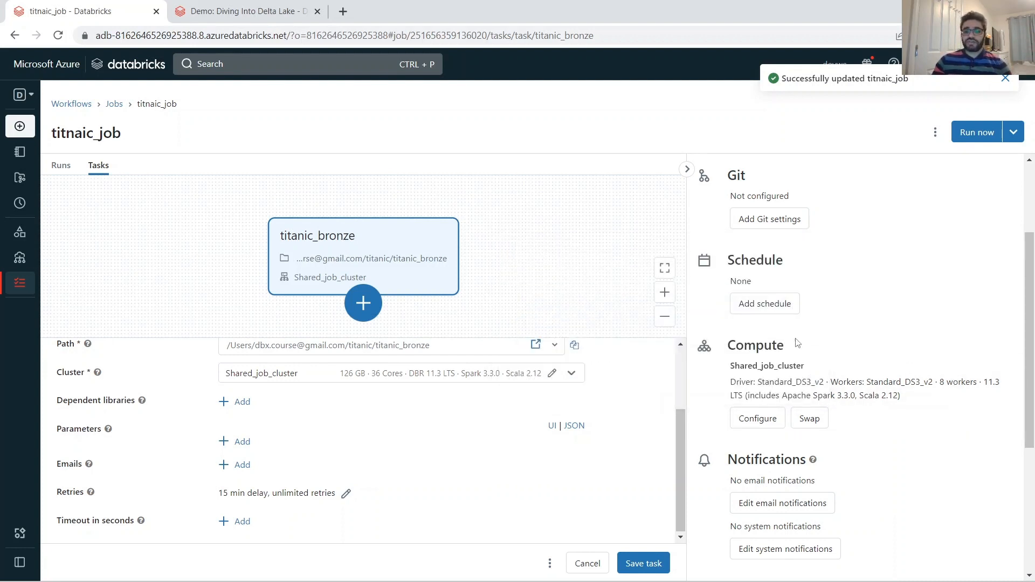